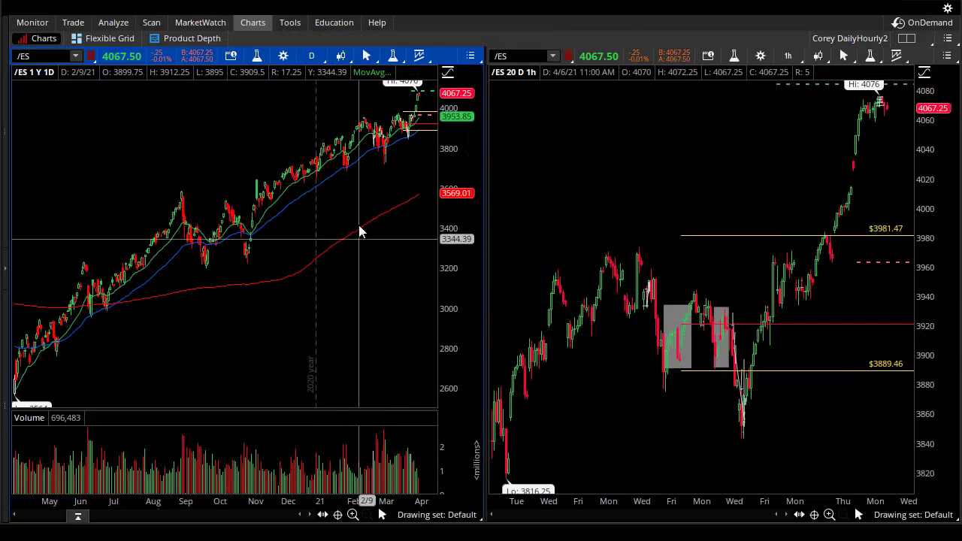
# Maximize the daily chart cell, load SPX, and delete its white trendline.
pyautogui.rightClick(357, 217)
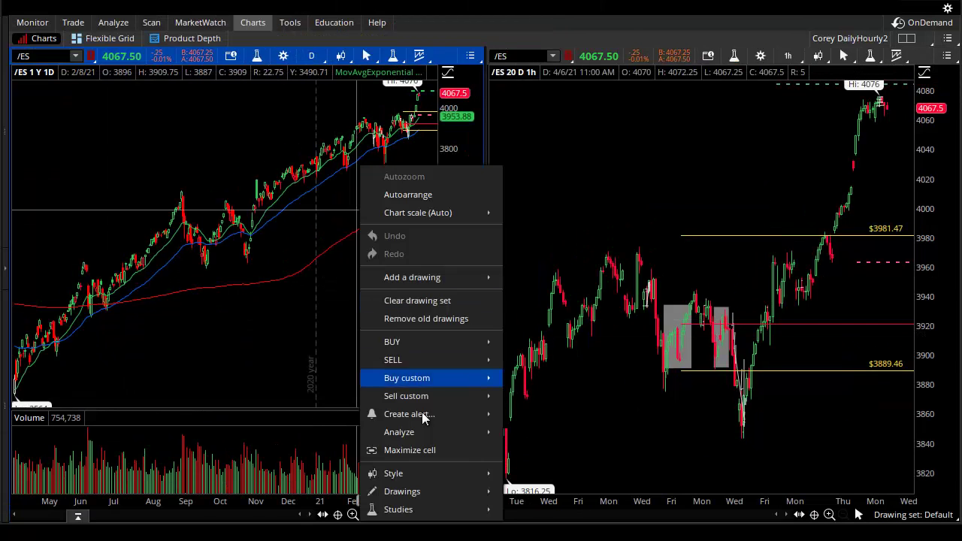
pyautogui.click(429, 450)
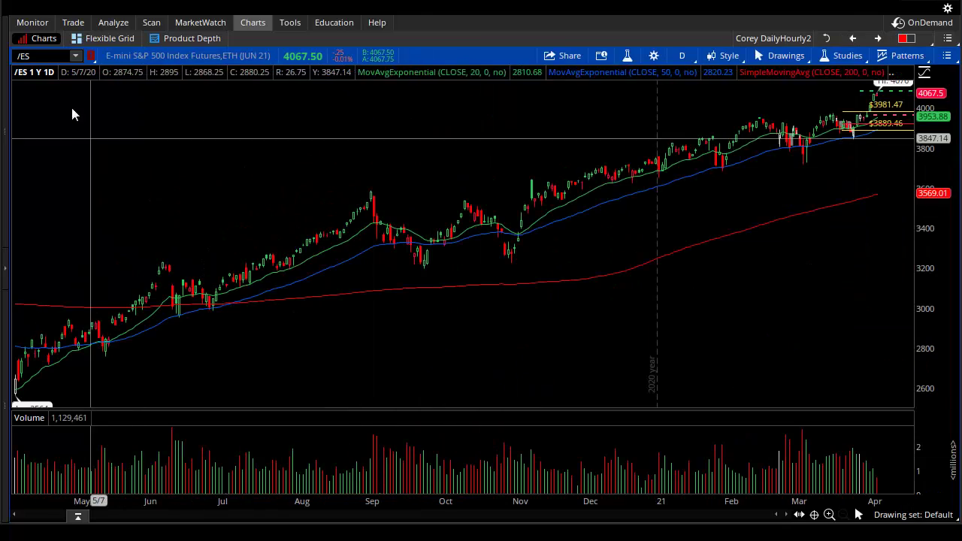
pyautogui.click(63, 62)
pyautogui.write('SPX')
pyautogui.press('Return')
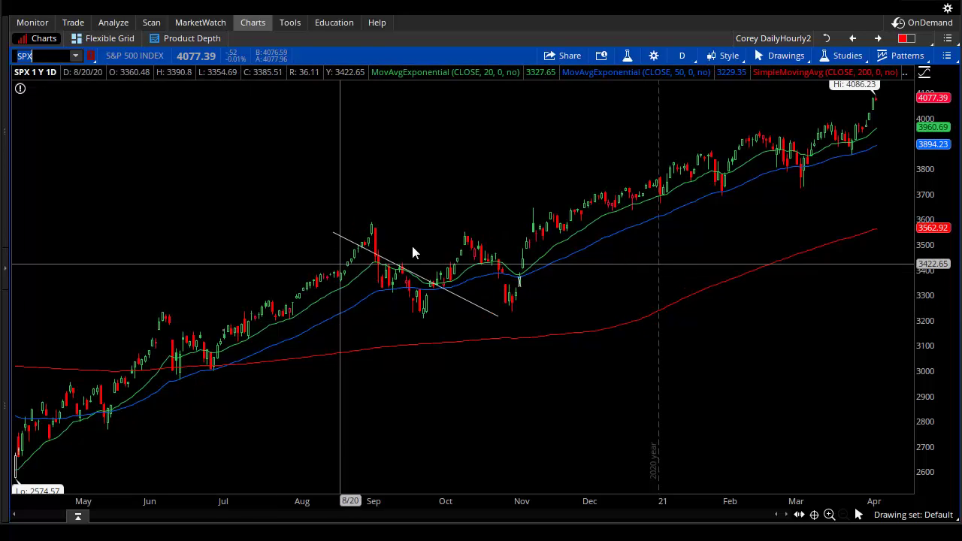
pyautogui.click(347, 240)
pyautogui.press('Delete')
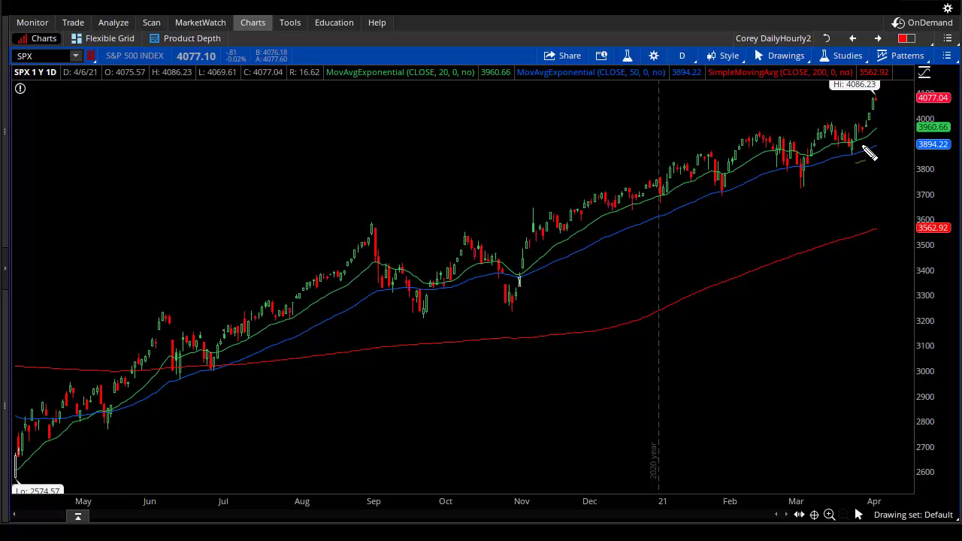
# Write 'Uptrend' in yellow, dash the June–April swing highs, and trace the May–June rally.
pyautogui.moveTo(691, 351)
pyautogui.mouseDown()
pyautogui.moveTo(724, 401)
pyautogui.moveTo(739, 385)
pyautogui.moveTo(772, 397)
pyautogui.moveTo(812, 373)
pyautogui.moveTo(811, 385)
pyautogui.mouseUp()
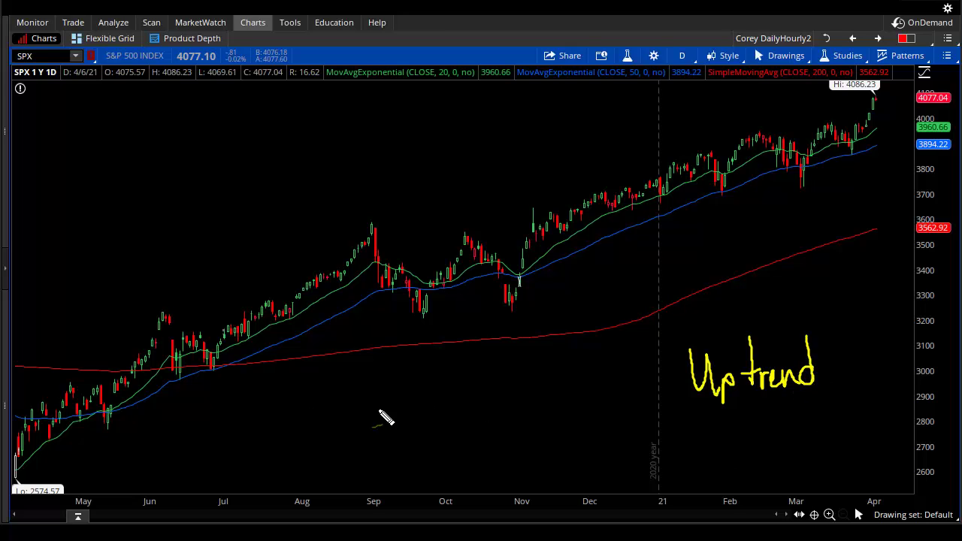
pyautogui.moveTo(154, 305); pyautogui.dragTo(166, 299)
pyautogui.moveTo(371, 214); pyautogui.dragTo(393, 214)
pyautogui.moveTo(464, 229); pyautogui.dragTo(471, 228)
pyautogui.moveTo(697, 145); pyautogui.dragTo(707, 146)
pyautogui.moveTo(760, 126); pyautogui.dragTo(765, 126)
pyautogui.moveTo(871, 90); pyautogui.dragTo(891, 94)
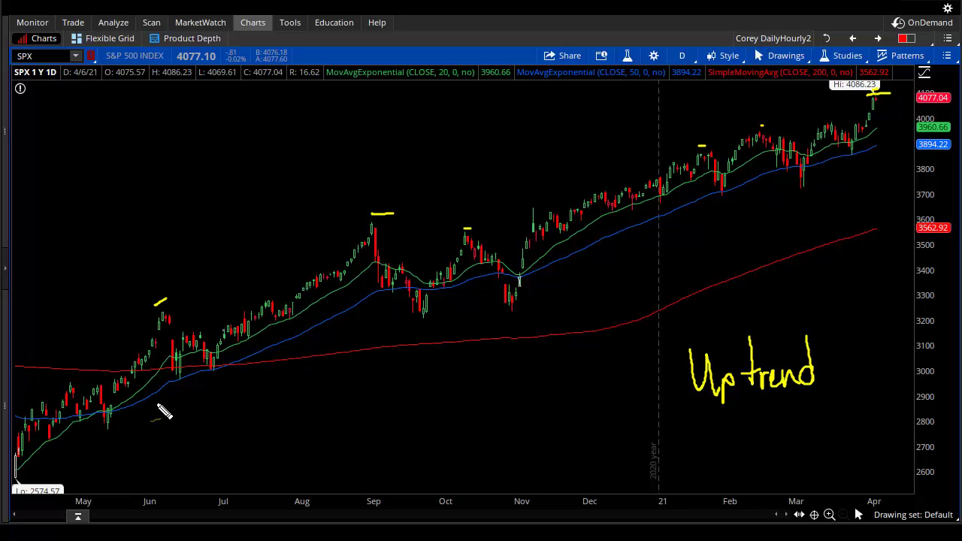
pyautogui.moveTo(118, 388)
pyautogui.mouseDown()
pyautogui.moveTo(135, 375)
pyautogui.moveTo(155, 321)
pyautogui.mouseUp()
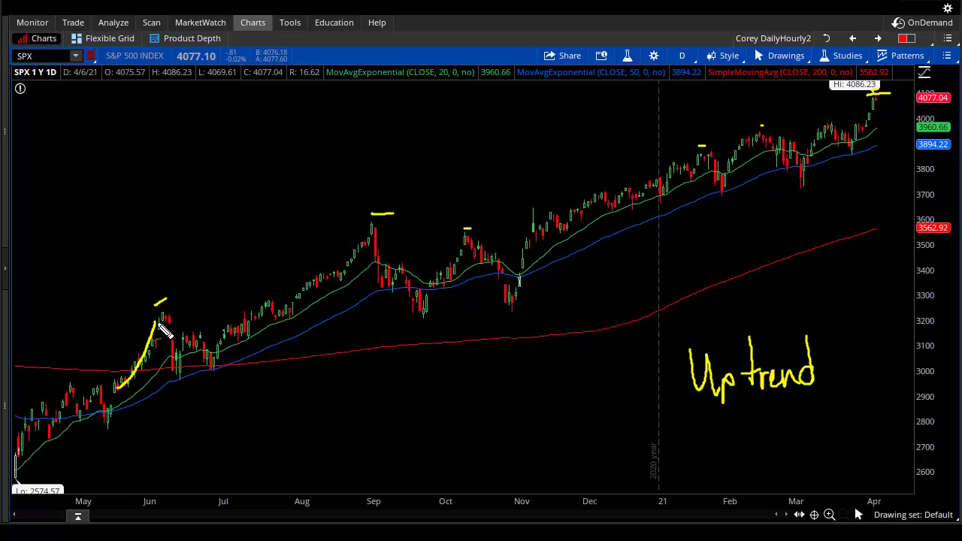
# Draw extra yellow dashes at the June, September, October, February and March highs.
pyautogui.moveTo(153, 311); pyautogui.dragTo(161, 315)
pyautogui.moveTo(383, 217)
pyautogui.mouseDown()
pyautogui.moveTo(364, 217)
pyautogui.moveTo(360, 234)
pyautogui.mouseUp()
pyautogui.moveTo(481, 225); pyautogui.dragTo(459, 235)
pyautogui.moveTo(472, 235); pyautogui.dragTo(459, 239)
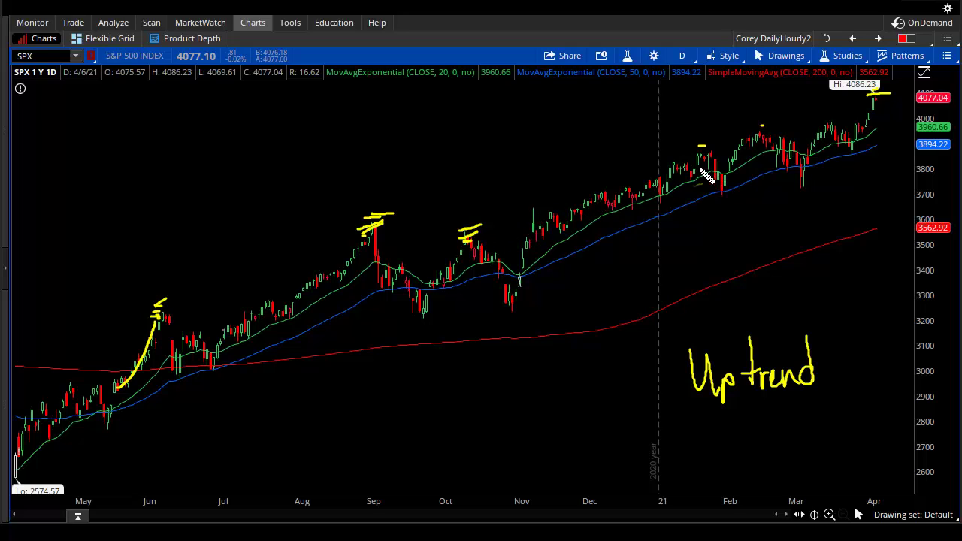
pyautogui.moveTo(773, 129); pyautogui.dragTo(752, 131)
pyautogui.moveTo(769, 134); pyautogui.dragTo(756, 135)
pyautogui.moveTo(837, 120); pyautogui.dragTo(820, 126)
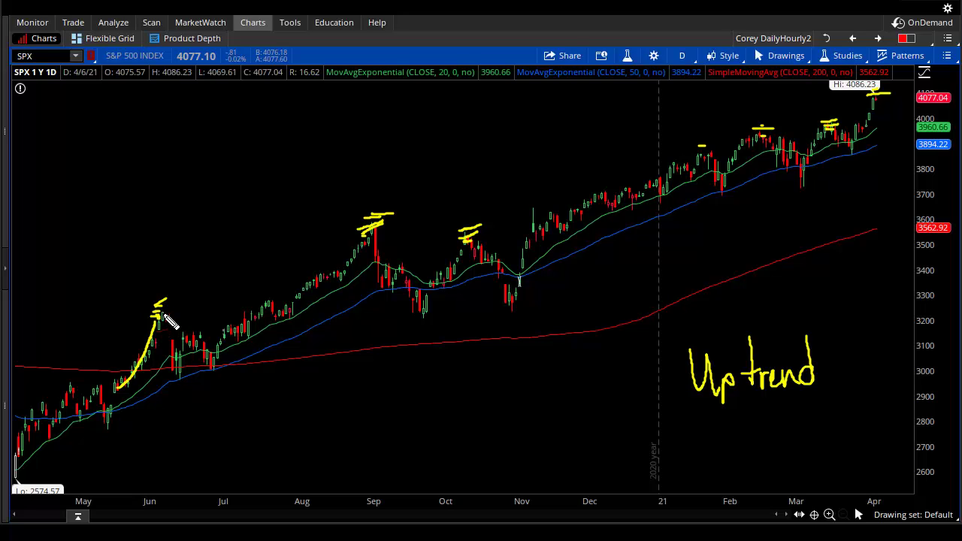
# Circle the June through April pullbacks in red and underline the June and September dates.
pyautogui.moveTo(169, 322)
pyautogui.mouseDown()
pyautogui.moveTo(174, 369)
pyautogui.moveTo(191, 380)
pyautogui.moveTo(172, 310)
pyautogui.mouseUp()
pyautogui.moveTo(367, 228)
pyautogui.mouseDown()
pyautogui.moveTo(384, 291)
pyautogui.moveTo(392, 263)
pyautogui.moveTo(374, 223)
pyautogui.mouseUp()
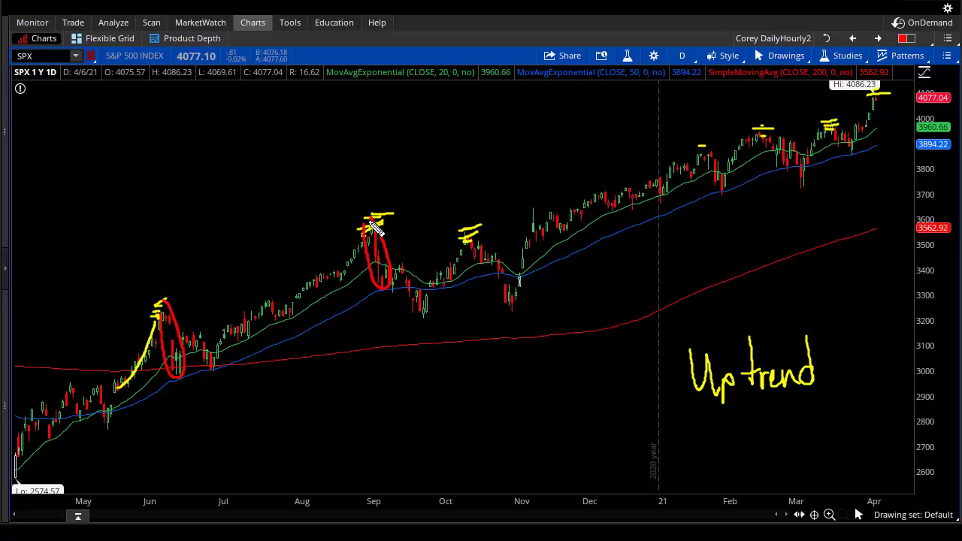
pyautogui.moveTo(145, 489); pyautogui.dragTo(181, 489)
pyautogui.moveTo(369, 490); pyautogui.dragTo(408, 489)
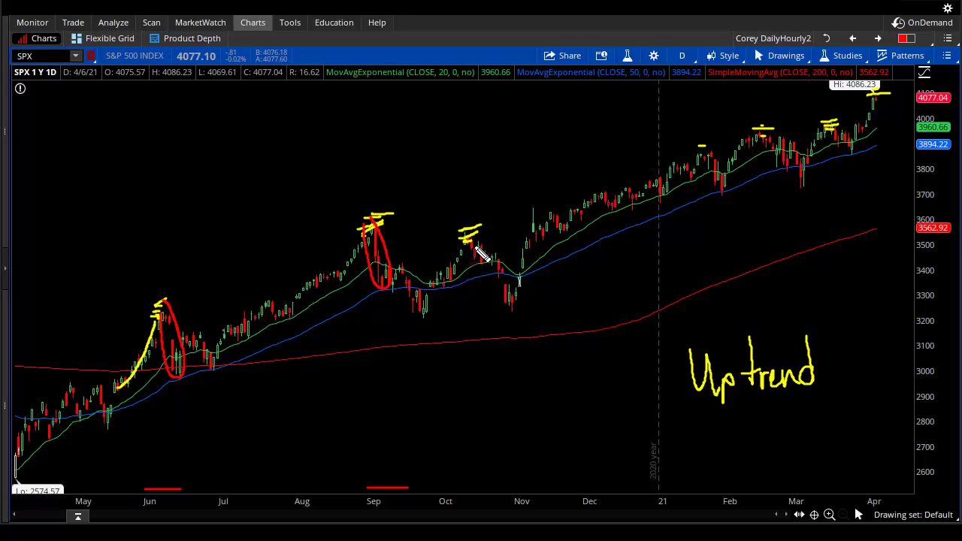
pyautogui.moveTo(471, 243)
pyautogui.mouseDown()
pyautogui.moveTo(510, 286)
pyautogui.moveTo(478, 253)
pyautogui.mouseUp()
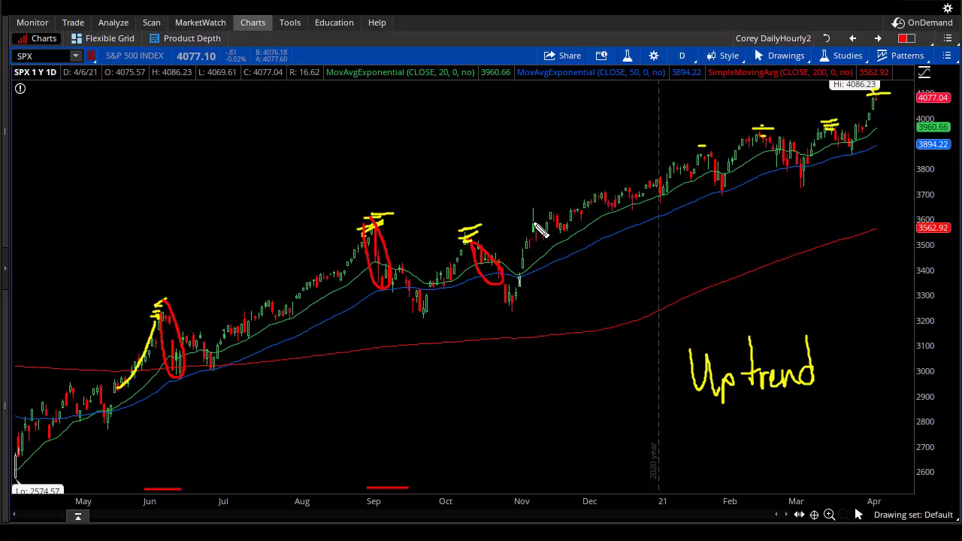
pyautogui.moveTo(629, 236); pyautogui.dragTo(638, 234)
pyautogui.moveTo(716, 166)
pyautogui.mouseDown()
pyautogui.moveTo(717, 154)
pyautogui.moveTo(733, 187)
pyautogui.moveTo(722, 198)
pyautogui.moveTo(709, 160)
pyautogui.moveTo(717, 150)
pyautogui.mouseUp()
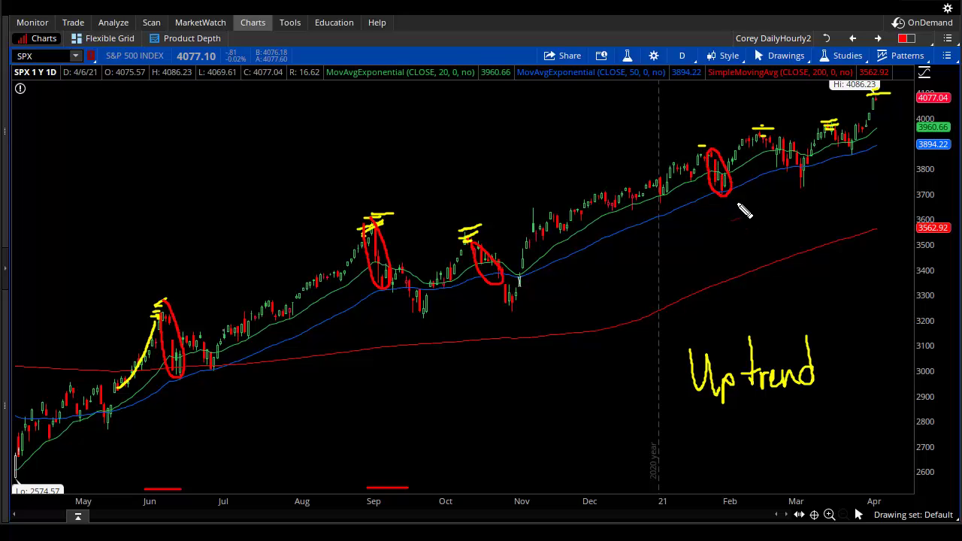
pyautogui.moveTo(768, 131)
pyautogui.mouseDown()
pyautogui.moveTo(793, 153)
pyautogui.moveTo(805, 181)
pyautogui.moveTo(794, 189)
pyautogui.moveTo(761, 132)
pyautogui.mouseUp()
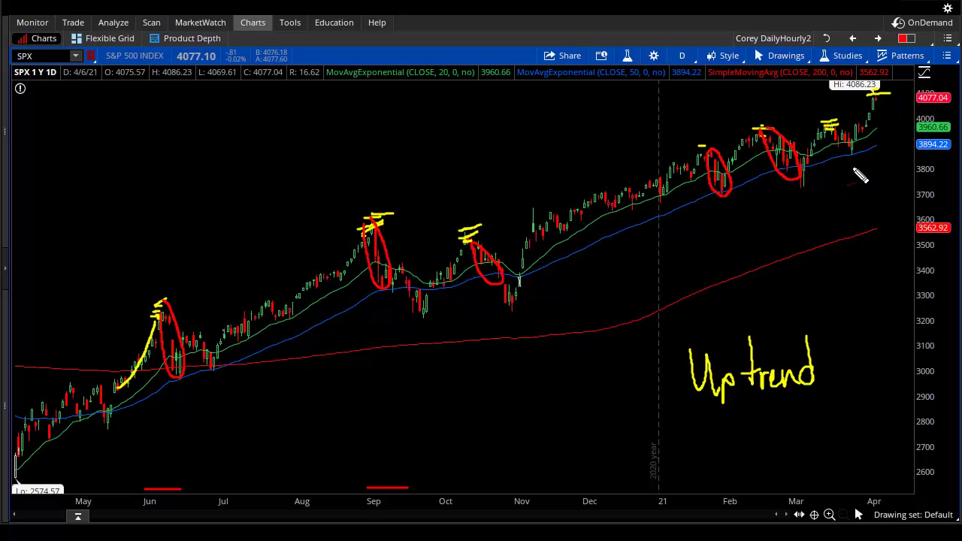
pyautogui.moveTo(843, 126)
pyautogui.mouseDown()
pyautogui.moveTo(854, 154)
pyautogui.moveTo(833, 125)
pyautogui.mouseUp()
pyautogui.moveTo(884, 100)
pyautogui.mouseDown()
pyautogui.moveTo(911, 141)
pyautogui.moveTo(900, 156)
pyautogui.moveTo(876, 106)
pyautogui.mouseUp()
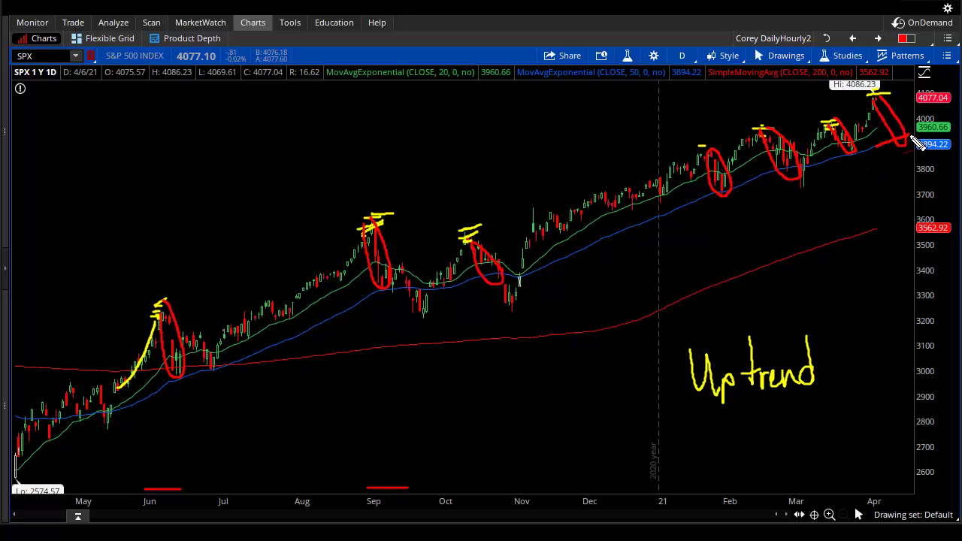
# Cross out the April high, write and underline 3895, and begin writing 'Rubber'.
pyautogui.moveTo(876, 146); pyautogui.dragTo(912, 112)
pyautogui.moveTo(857, 169)
pyautogui.mouseDown()
pyautogui.moveTo(863, 191)
pyautogui.moveTo(918, 170)
pyautogui.mouseUp()
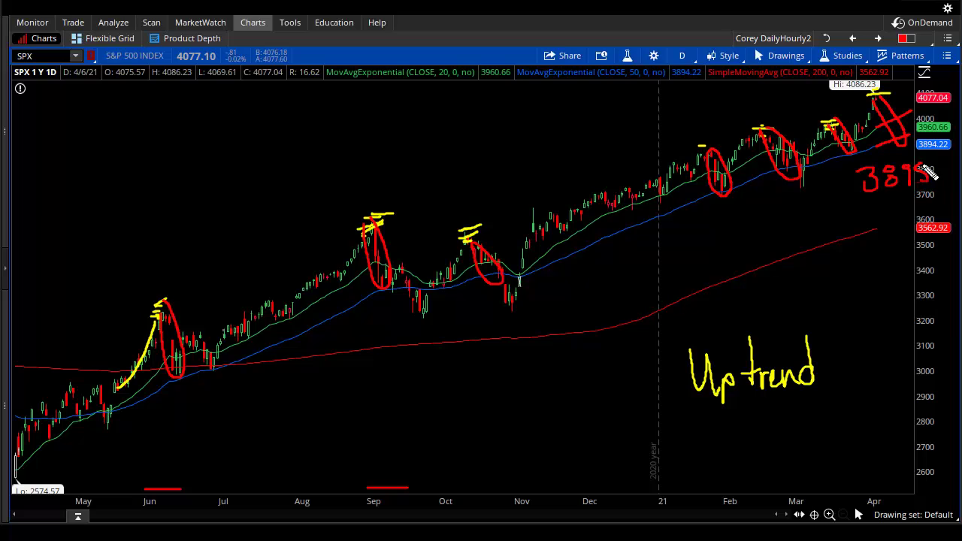
pyautogui.moveTo(865, 196); pyautogui.dragTo(941, 181)
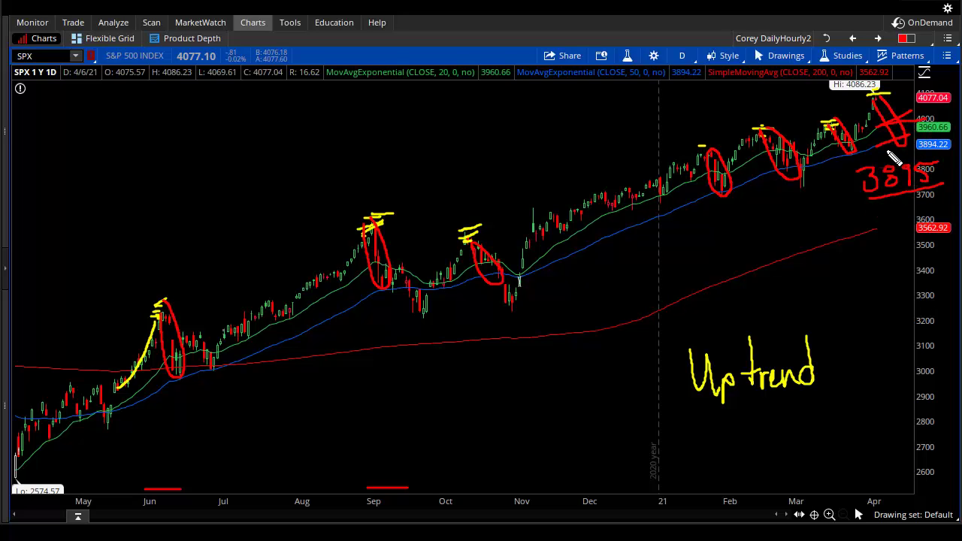
pyautogui.moveTo(894, 154); pyautogui.dragTo(918, 144)
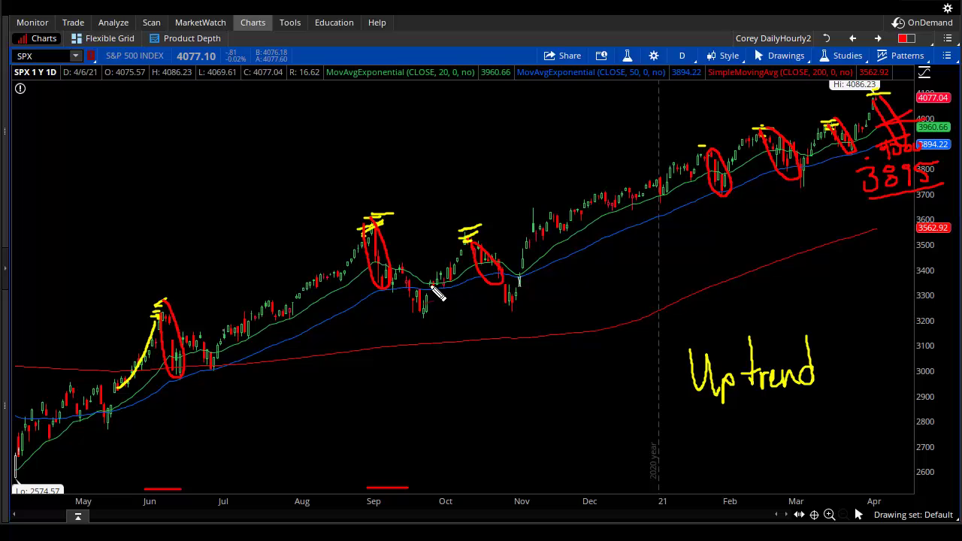
pyautogui.moveTo(331, 448)
pyautogui.mouseDown()
pyautogui.moveTo(333, 423)
pyautogui.moveTo(401, 423)
pyautogui.moveTo(409, 434)
pyautogui.moveTo(526, 429)
pyautogui.moveTo(528, 393)
pyautogui.moveTo(532, 425)
pyautogui.mouseUp()
# Complete and underline 'Rubber Band', then draw white lines through the seven circled pullbacks.
pyautogui.moveTo(319, 464); pyautogui.dragTo(577, 443)
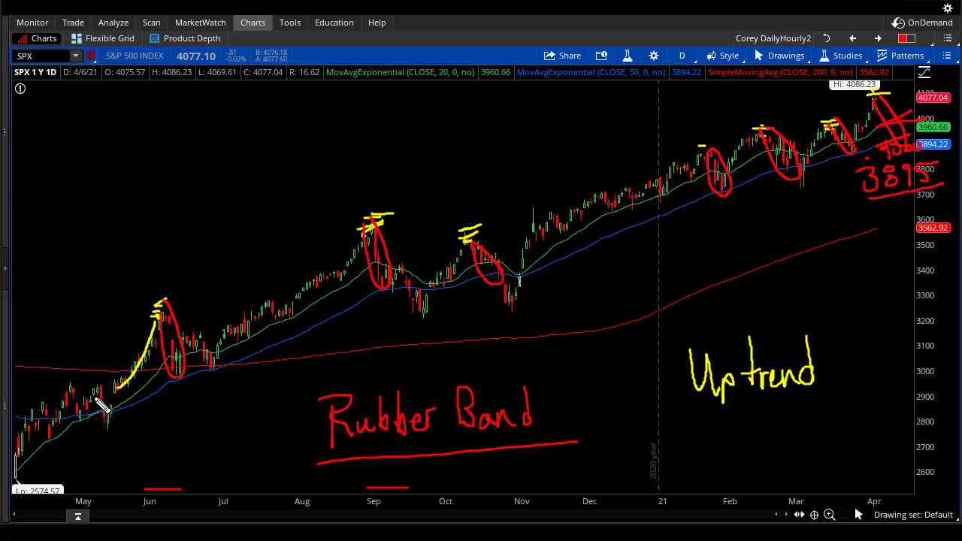
pyautogui.moveTo(161, 305); pyautogui.dragTo(179, 373)
pyautogui.moveTo(369, 228); pyautogui.dragTo(386, 282)
pyautogui.moveTo(475, 240); pyautogui.dragTo(497, 284)
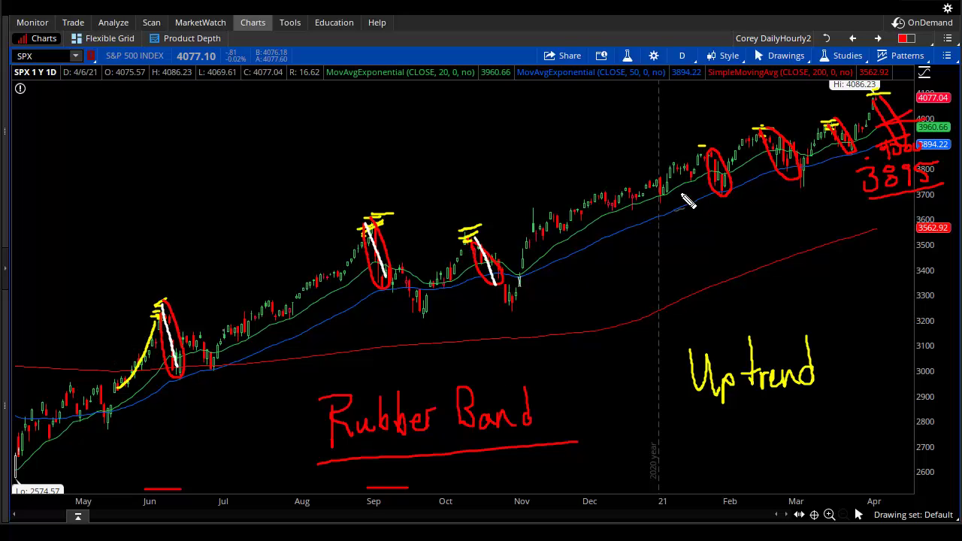
pyautogui.moveTo(709, 151); pyautogui.dragTo(731, 194)
pyautogui.moveTo(761, 129); pyautogui.dragTo(798, 169)
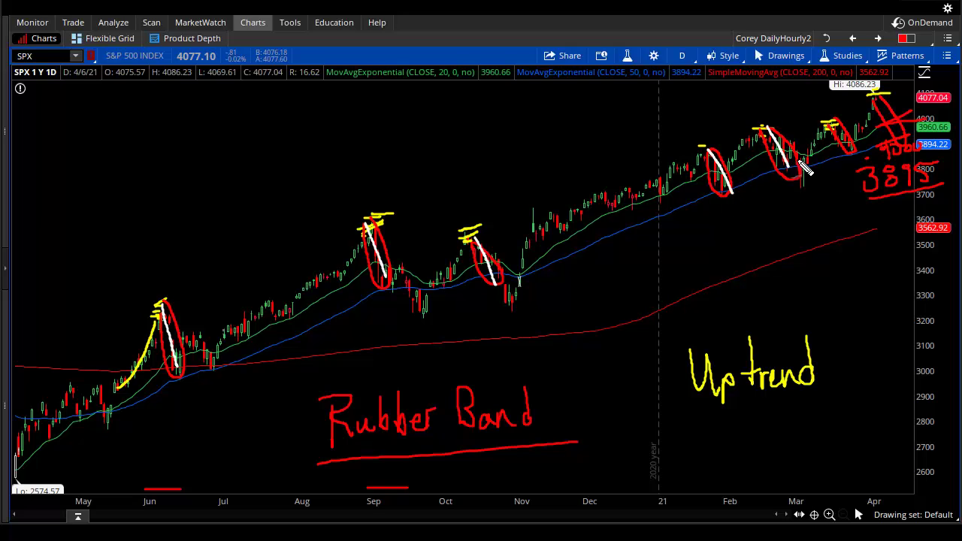
pyautogui.moveTo(827, 120); pyautogui.dragTo(850, 150)
pyautogui.moveTo(873, 98); pyautogui.dragTo(902, 138)
# Clear the SPX annotations and load the /NQ E-mini Nasdaq 100 futures chart.
pyautogui.press('Escape')
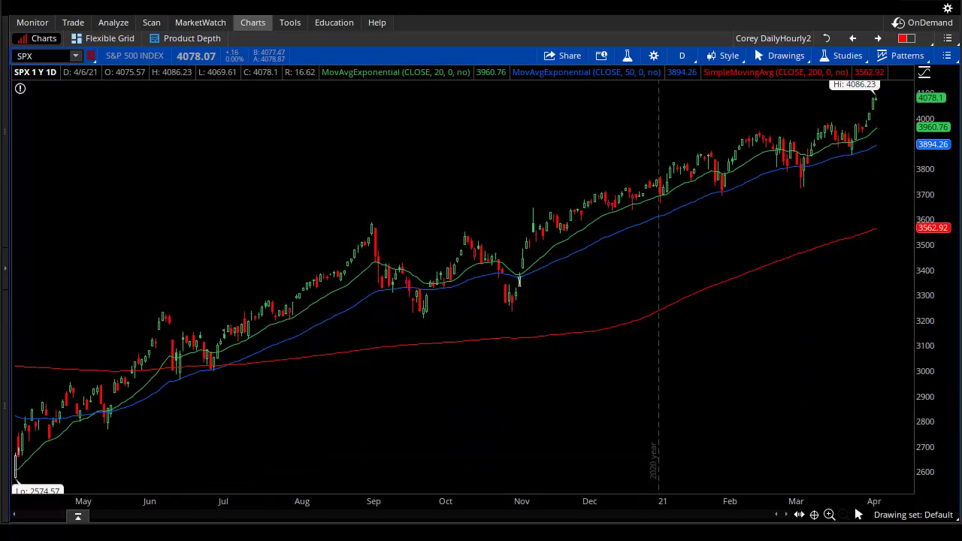
pyautogui.click(48, 56)
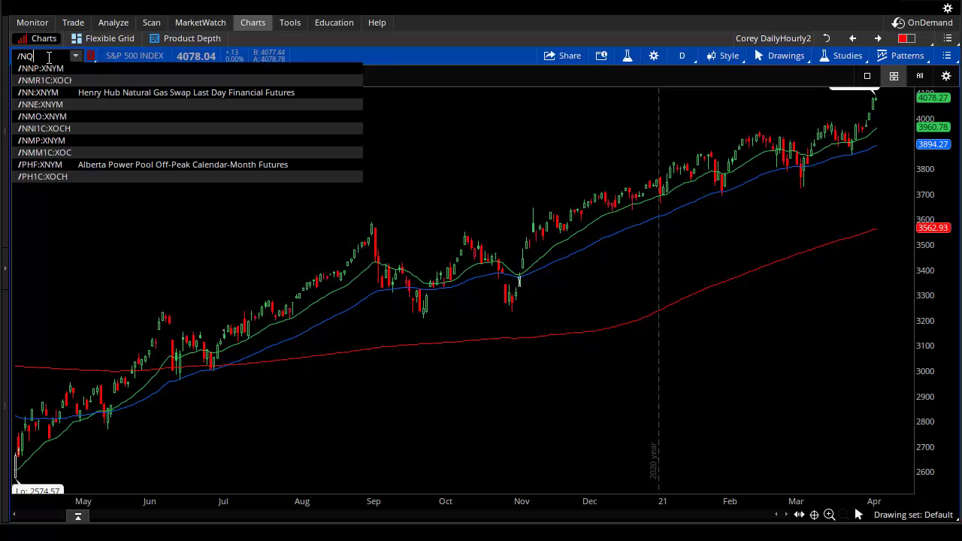
pyautogui.write('/NQ')
pyautogui.press('Return')
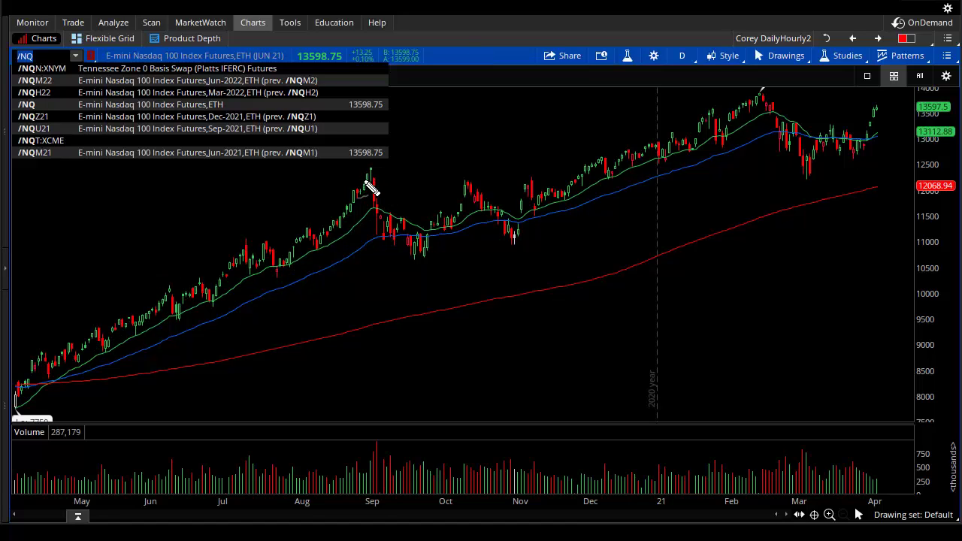
# Circle the September, October and February–March drops on /NQ, then clear the marks.
pyautogui.moveTo(367, 179)
pyautogui.mouseDown()
pyautogui.moveTo(397, 198)
pyautogui.moveTo(398, 259)
pyautogui.moveTo(367, 218)
pyautogui.moveTo(360, 164)
pyautogui.mouseUp()
pyautogui.moveTo(478, 192)
pyautogui.mouseDown()
pyautogui.moveTo(516, 236)
pyautogui.moveTo(461, 193)
pyautogui.mouseUp()
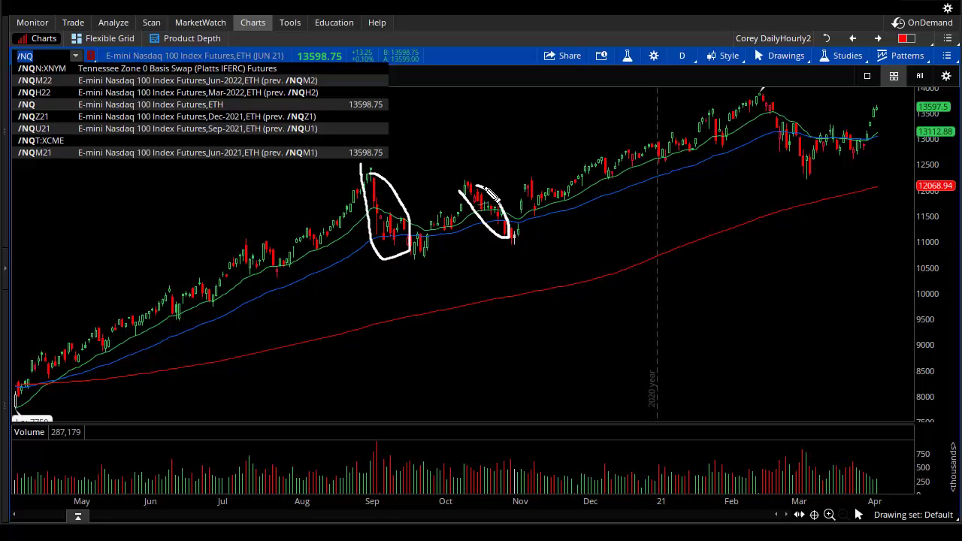
pyautogui.moveTo(759, 96)
pyautogui.mouseDown()
pyautogui.moveTo(781, 116)
pyautogui.moveTo(799, 176)
pyautogui.moveTo(763, 105)
pyautogui.moveTo(890, 97)
pyautogui.mouseUp()
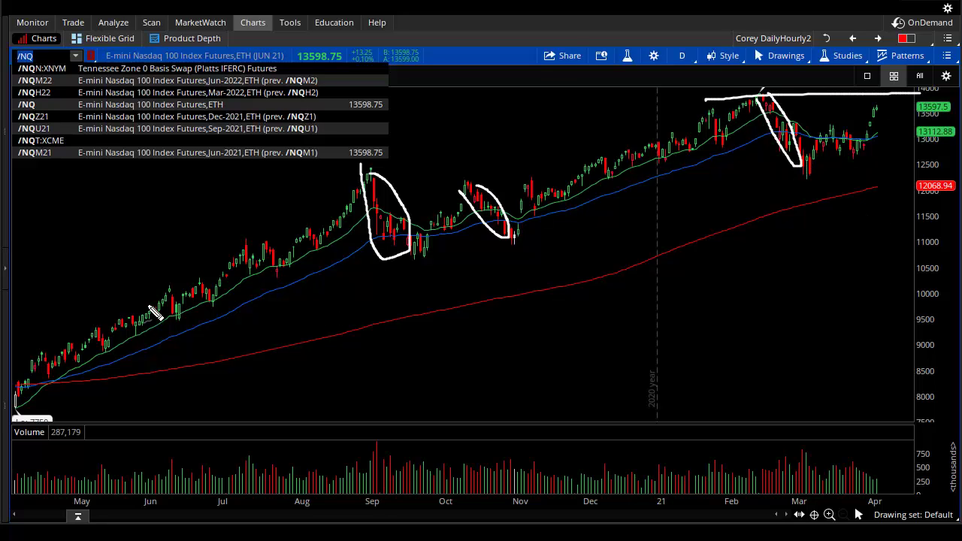
pyautogui.press('Escape')
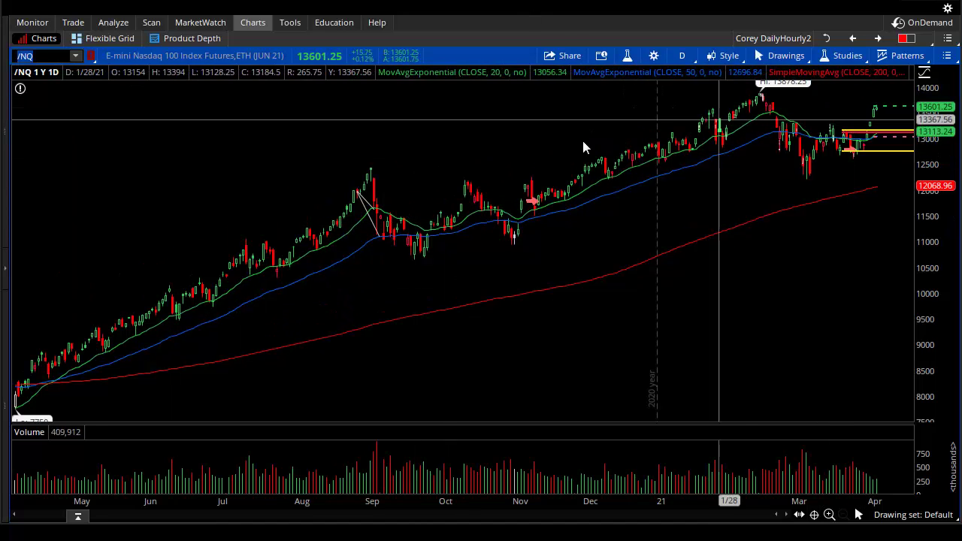
# Load the /YM Mini Dow chart, then replace it with /RTY Russell futures.
pyautogui.moveTo(865, 87)
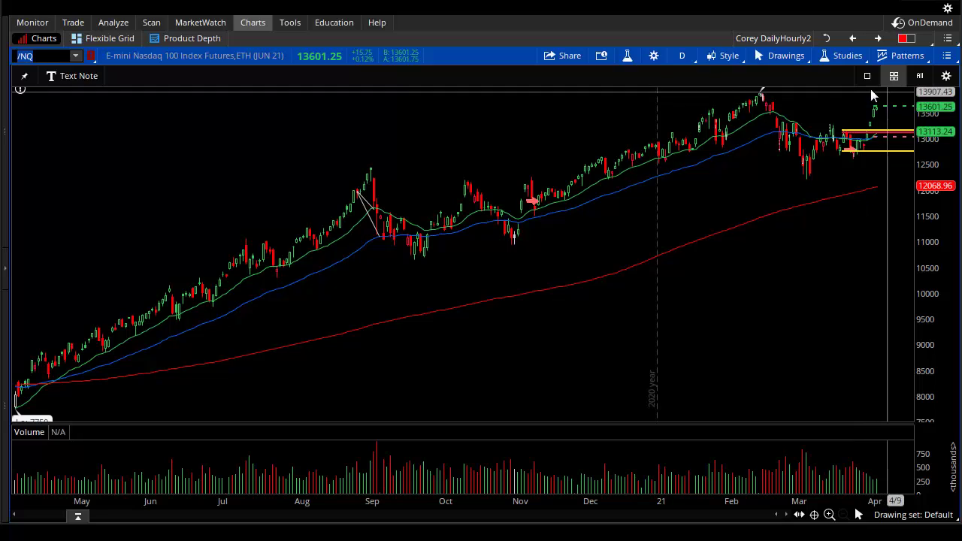
pyautogui.click(53, 60)
pyautogui.write('/YM')
pyautogui.press('Return')
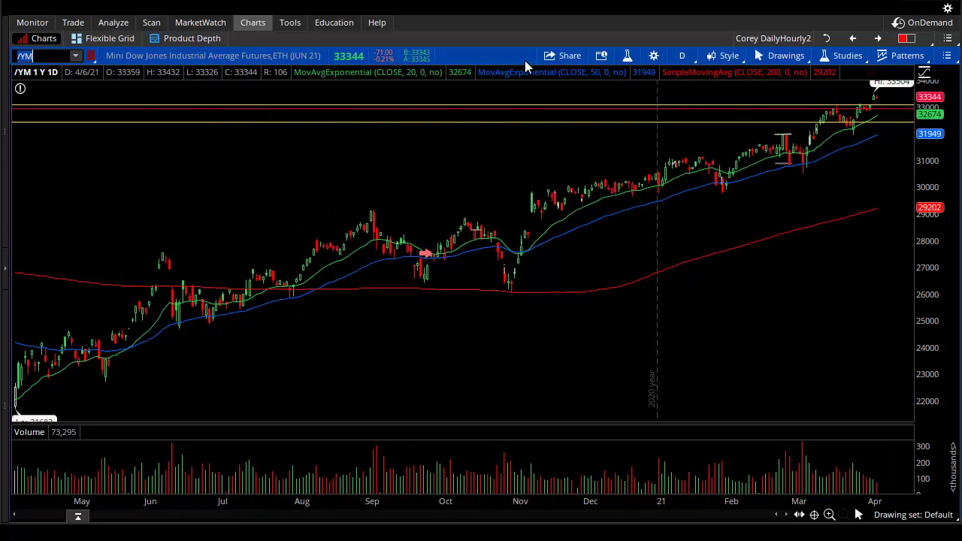
pyautogui.click(48, 57)
pyautogui.press('BackSpace')
pyautogui.press('BackSpace')
pyautogui.write('RTY')
pyautogui.press('Return')
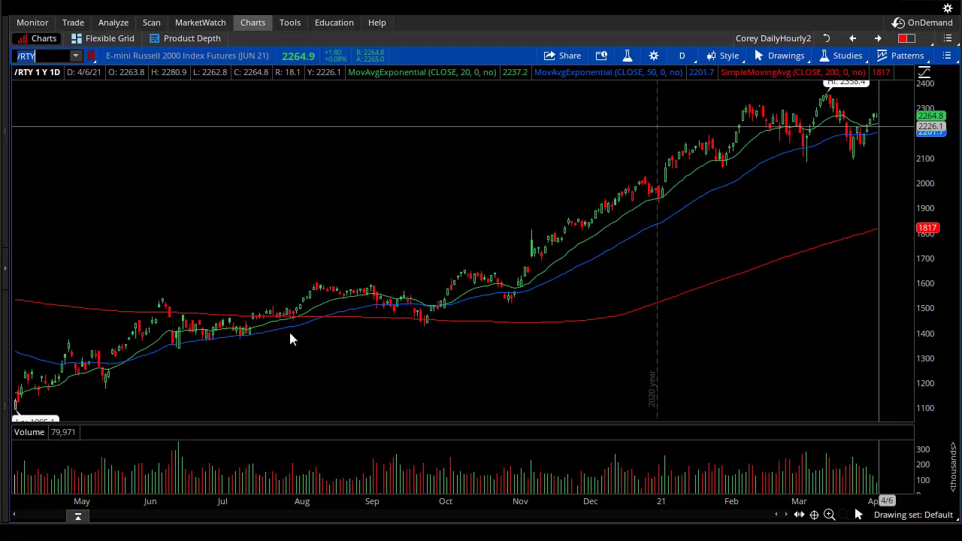
# Zoom /RTY into mid-January through April, then load the two-chart DailyHourly2 layout.
pyautogui.moveTo(679, 176); pyautogui.dragTo(909, 180)
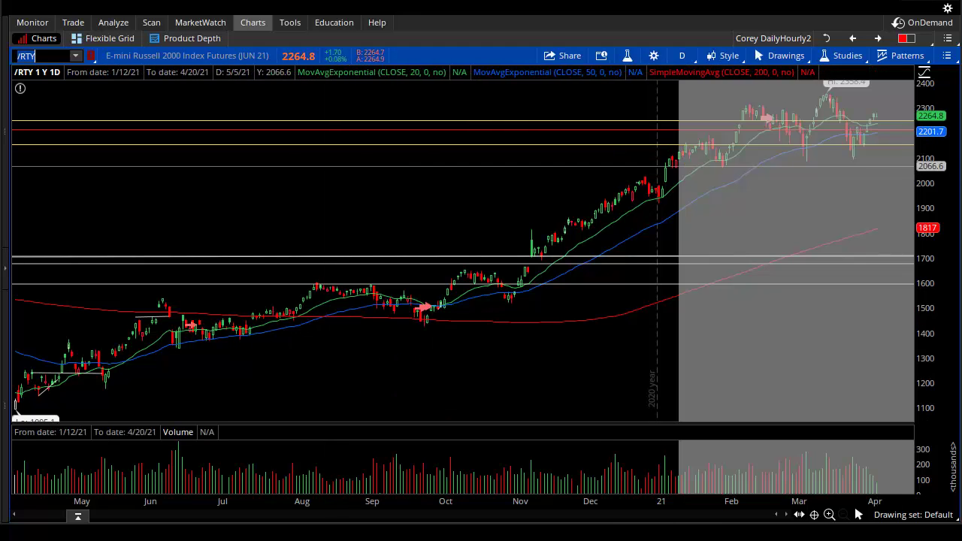
pyautogui.click(526, 179)
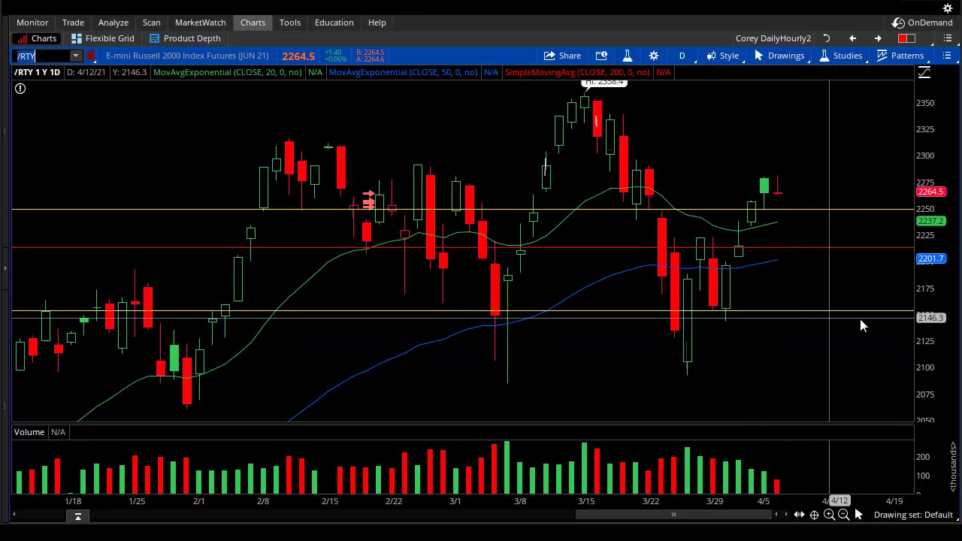
pyautogui.click(907, 38)
pyautogui.click(879, 74)
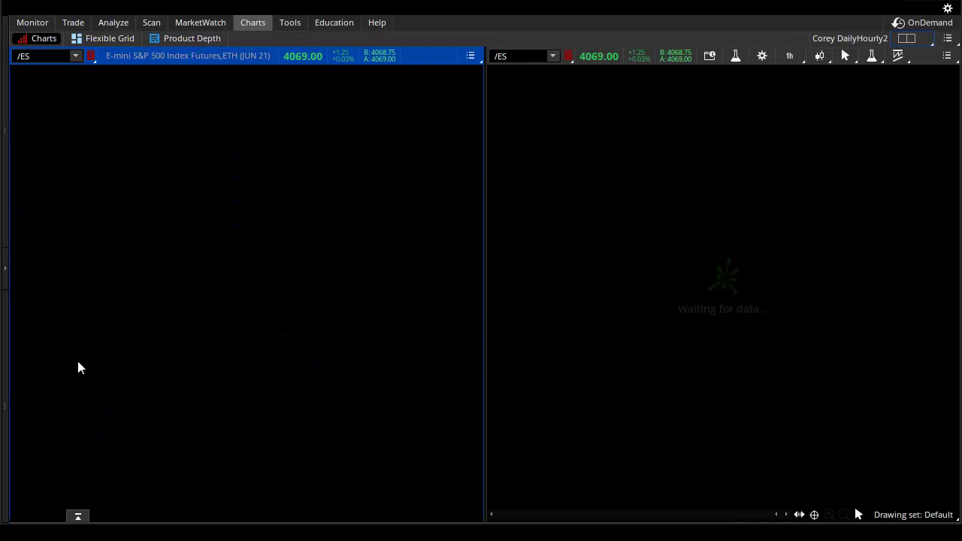
# Expand the watchlist and step both charts through XLF, XLK, XLI and XLY.
pyautogui.click(6, 269)
pyautogui.click(11, 404)
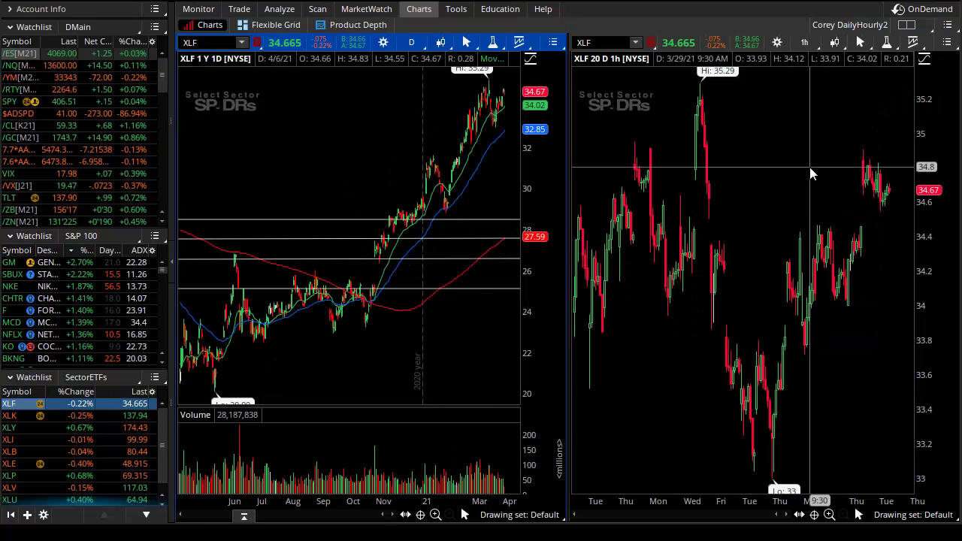
pyautogui.click(16, 417)
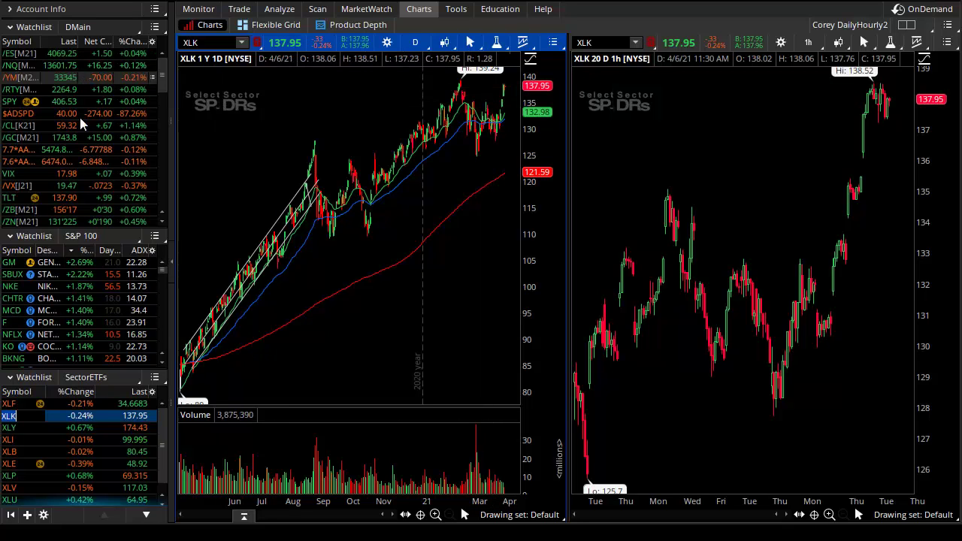
pyautogui.click(23, 441)
pyautogui.click(23, 429)
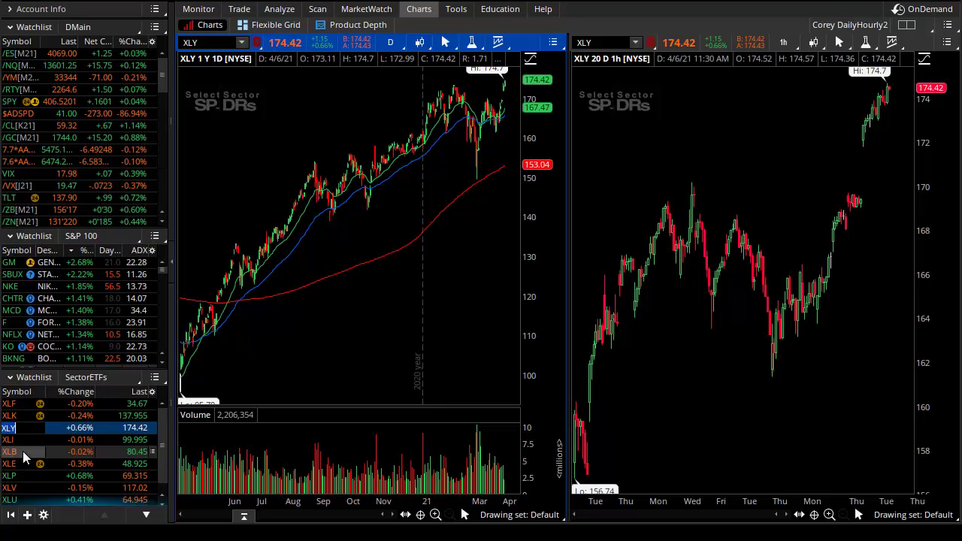
# Continue through XLE, XLP, XLV and XLU, then load TLT on both charts.
pyautogui.click(23, 464)
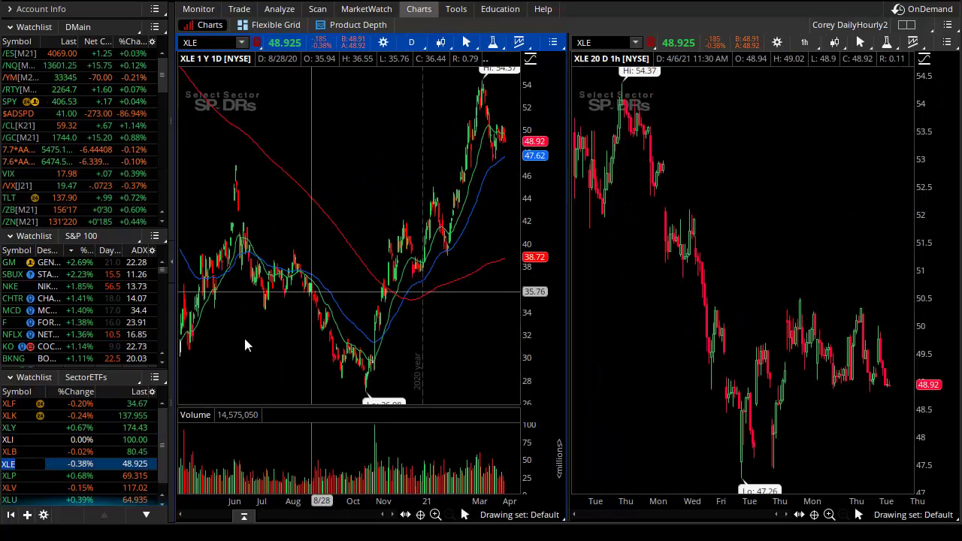
pyautogui.click(22, 476)
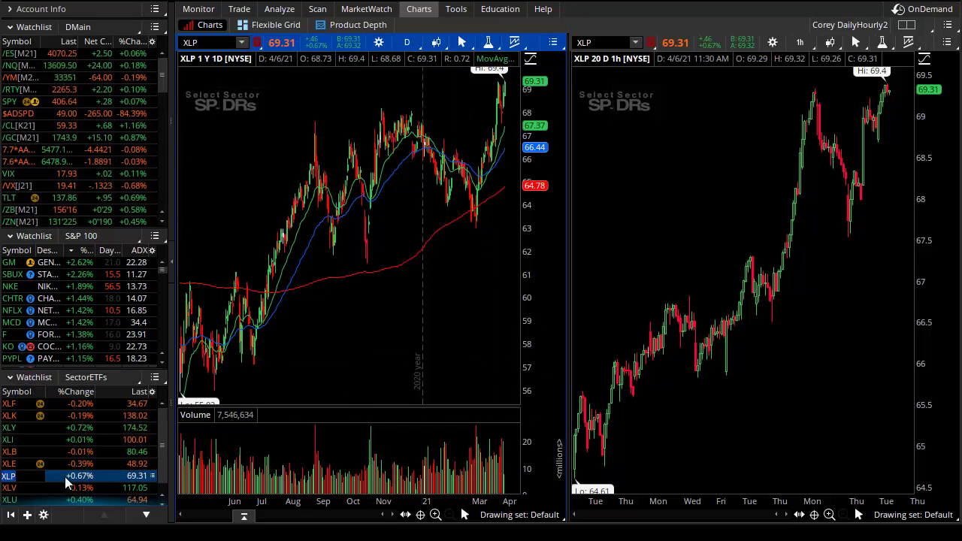
pyautogui.click(30, 489)
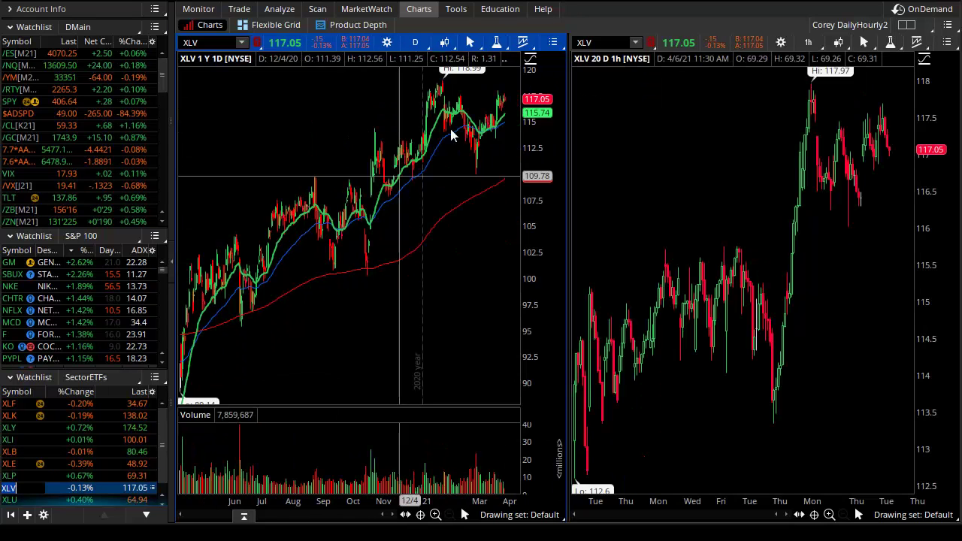
pyautogui.click(25, 500)
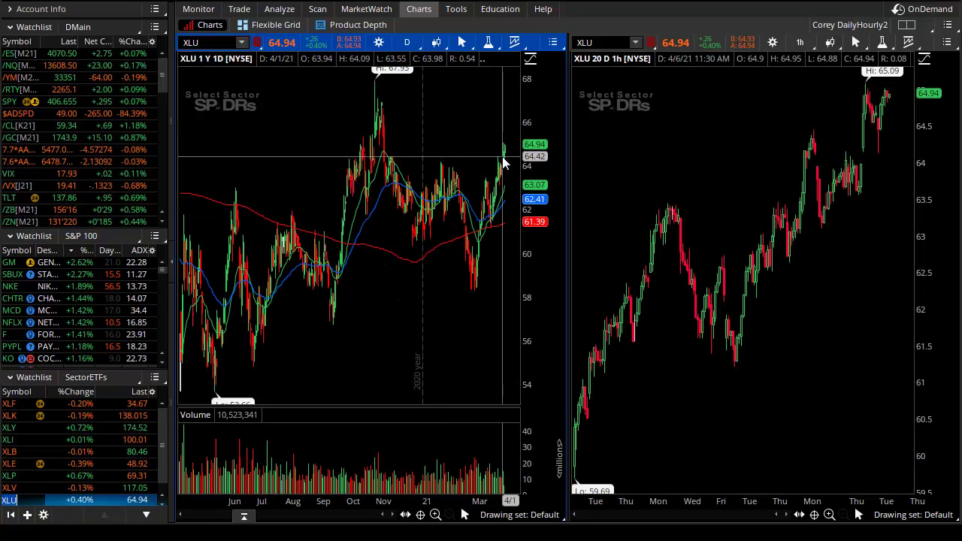
pyautogui.click(14, 201)
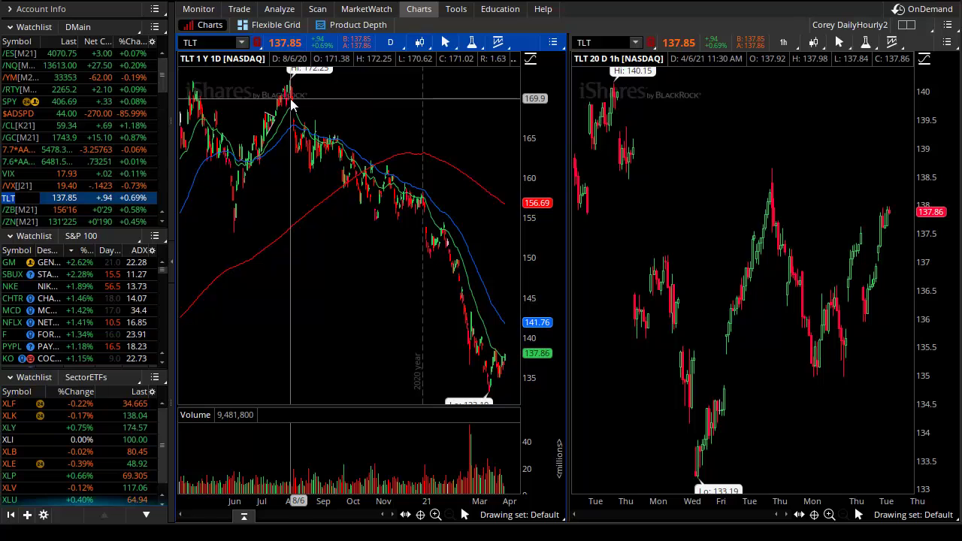
# Zoom the TLT daily chart to August–March and sketch its curving downtrend and swings.
pyautogui.moveTo(271, 184); pyautogui.dragTo(516, 179)
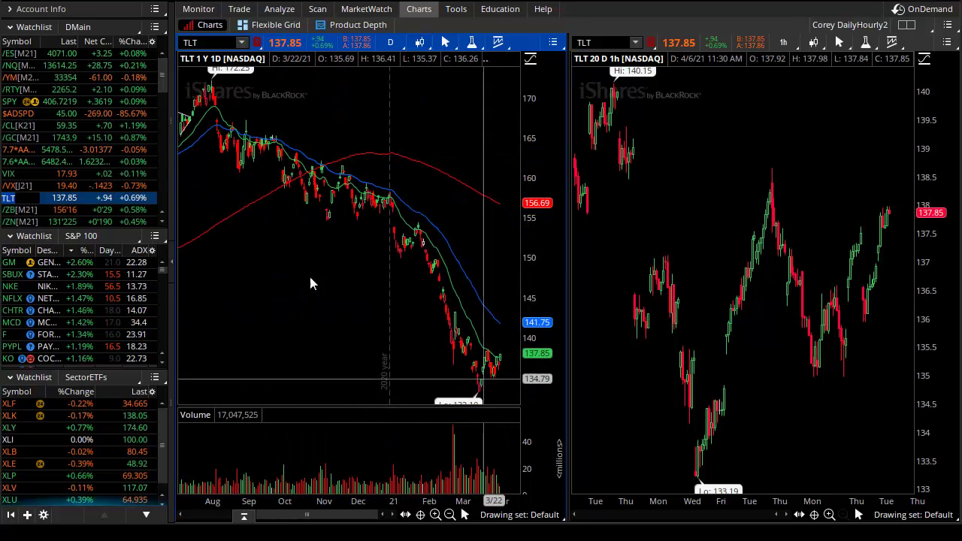
pyautogui.scroll(2, 218, 159)
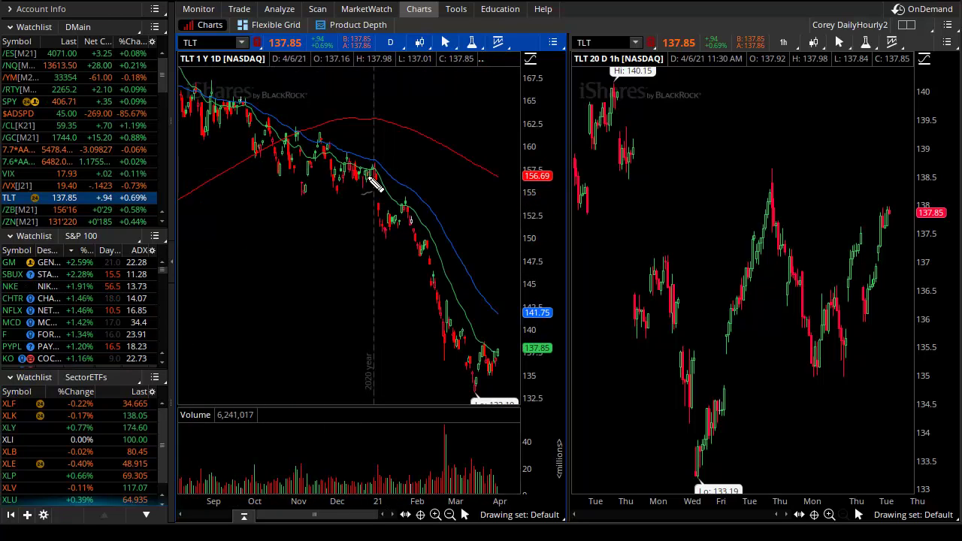
pyautogui.moveTo(300, 200); pyautogui.dragTo(321, 141)
pyautogui.moveTo(336, 185); pyautogui.dragTo(347, 136)
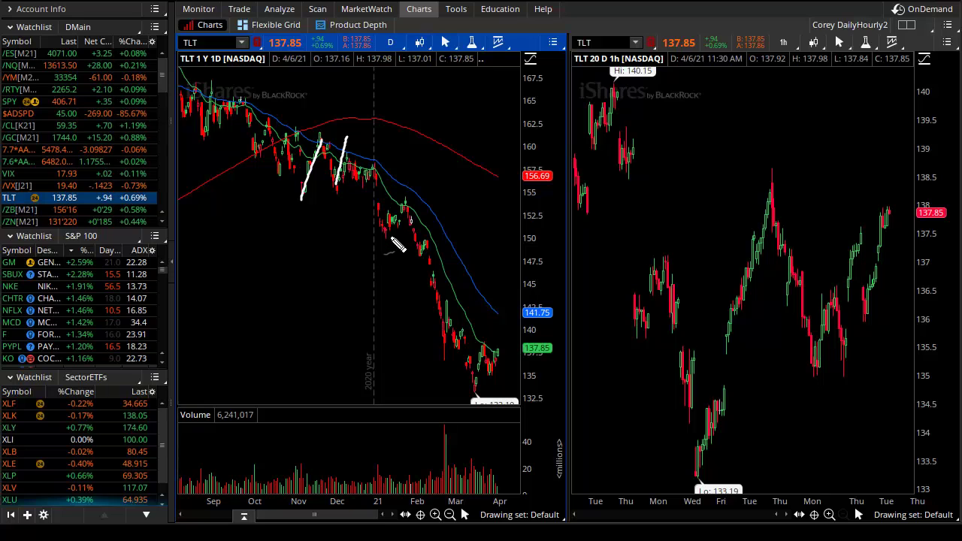
pyautogui.moveTo(254, 104)
pyautogui.mouseDown()
pyautogui.moveTo(351, 151)
pyautogui.moveTo(439, 233)
pyautogui.moveTo(496, 342)
pyautogui.mouseUp()
pyautogui.moveTo(382, 234); pyautogui.dragTo(403, 194)
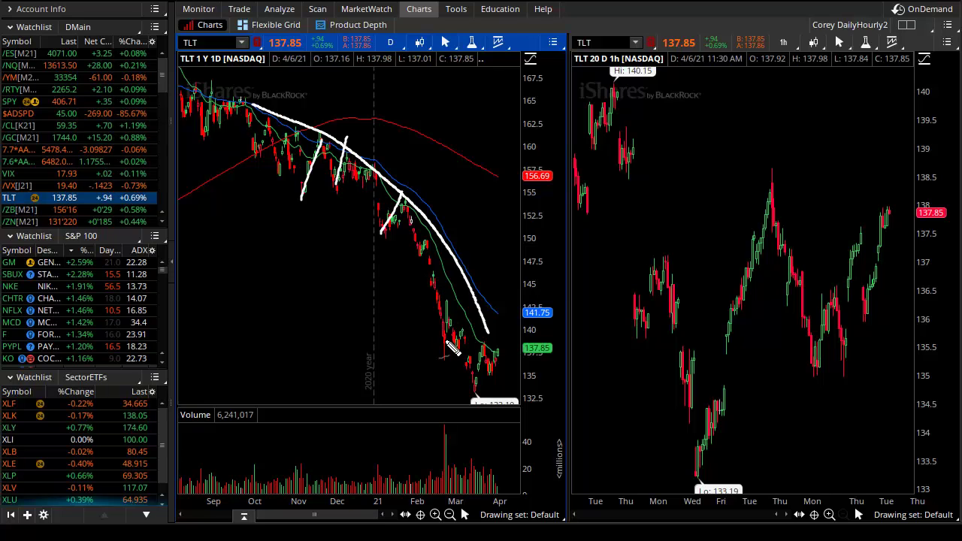
pyautogui.moveTo(453, 280); pyautogui.dragTo(446, 351)
pyautogui.moveTo(469, 386); pyautogui.dragTo(481, 331)
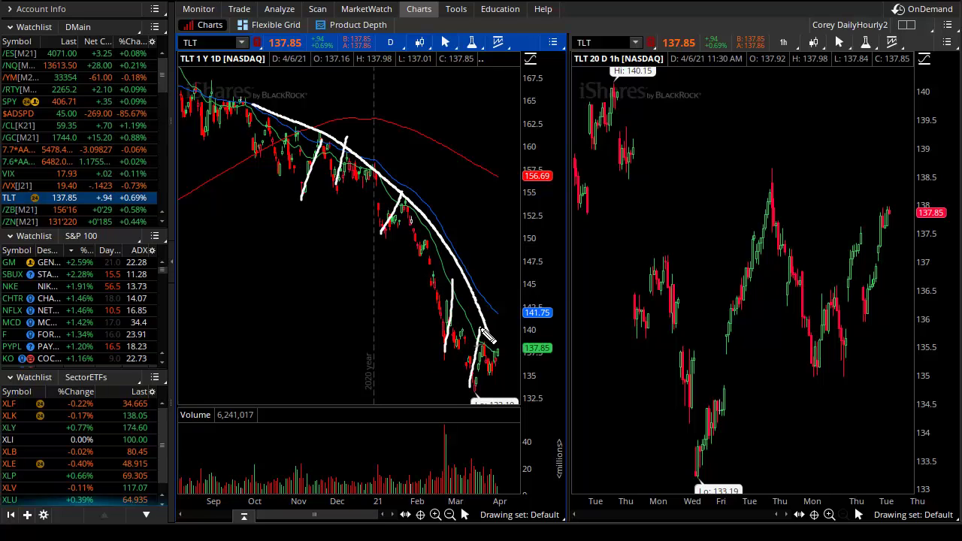
# Sketch TLT's lower-high peaks along the decline, then clear all markings.
pyautogui.moveTo(318, 134)
pyautogui.mouseDown()
pyautogui.moveTo(305, 149)
pyautogui.moveTo(356, 150)
pyautogui.mouseUp()
pyautogui.moveTo(386, 211)
pyautogui.mouseDown()
pyautogui.moveTo(400, 184)
pyautogui.moveTo(407, 215)
pyautogui.mouseUp()
pyautogui.moveTo(449, 283)
pyautogui.mouseDown()
pyautogui.moveTo(469, 297)
pyautogui.moveTo(492, 345)
pyautogui.mouseUp()
pyautogui.click(467, 338)
pyautogui.moveTo(289, 132); pyautogui.dragTo(310, 213)
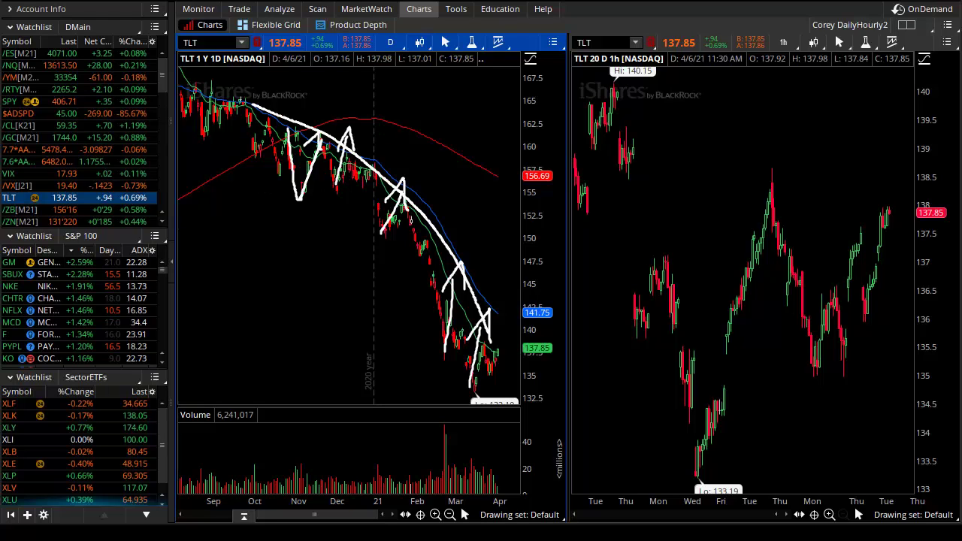
pyautogui.press('Escape')
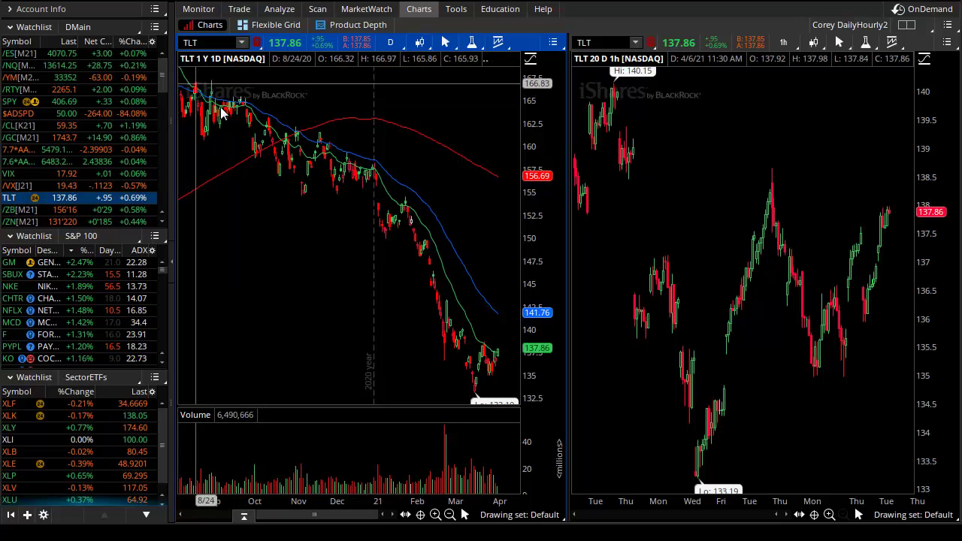
# Review /ZB and /ZN, then load /GC and drag its support line to about 1687.
pyautogui.click(15, 211)
pyautogui.click(15, 221)
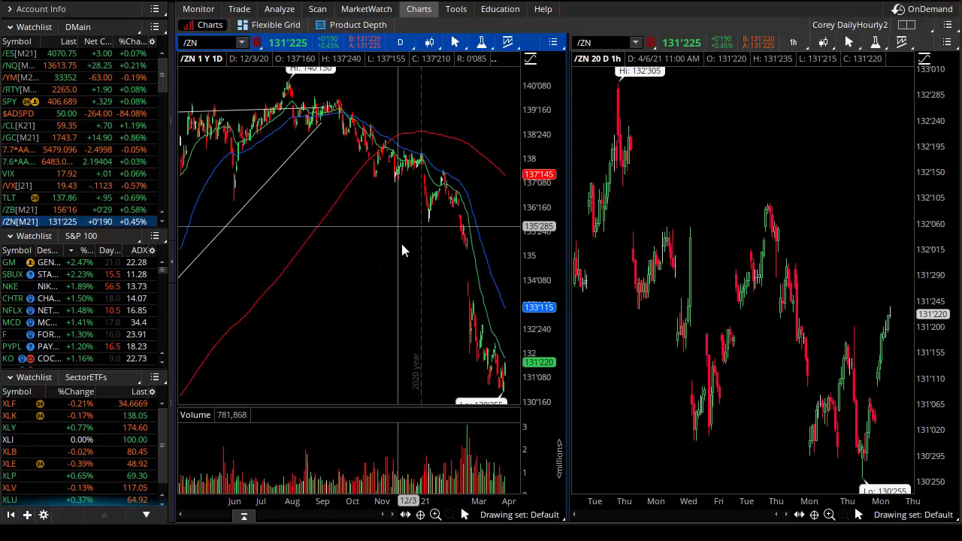
pyautogui.click(17, 143)
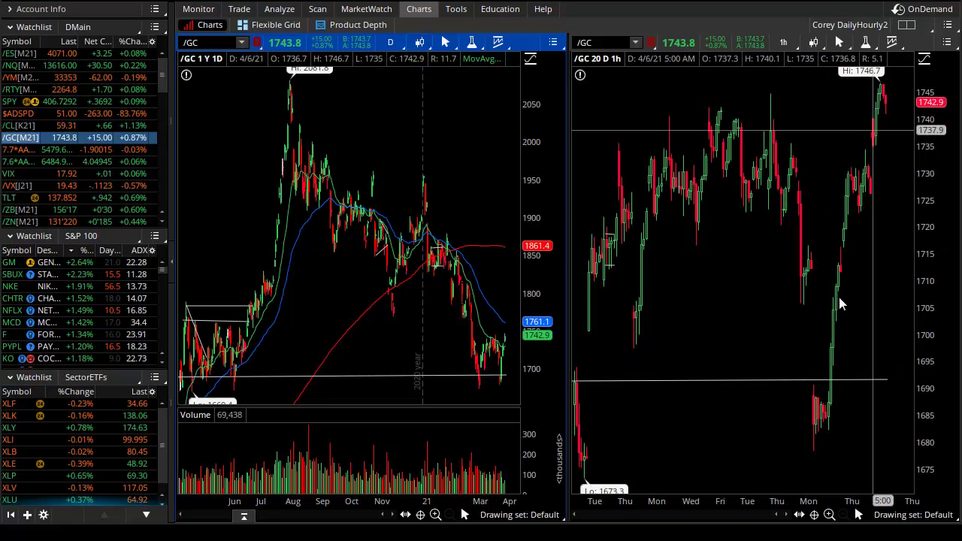
pyautogui.moveTo(490, 372); pyautogui.dragTo(214, 387)
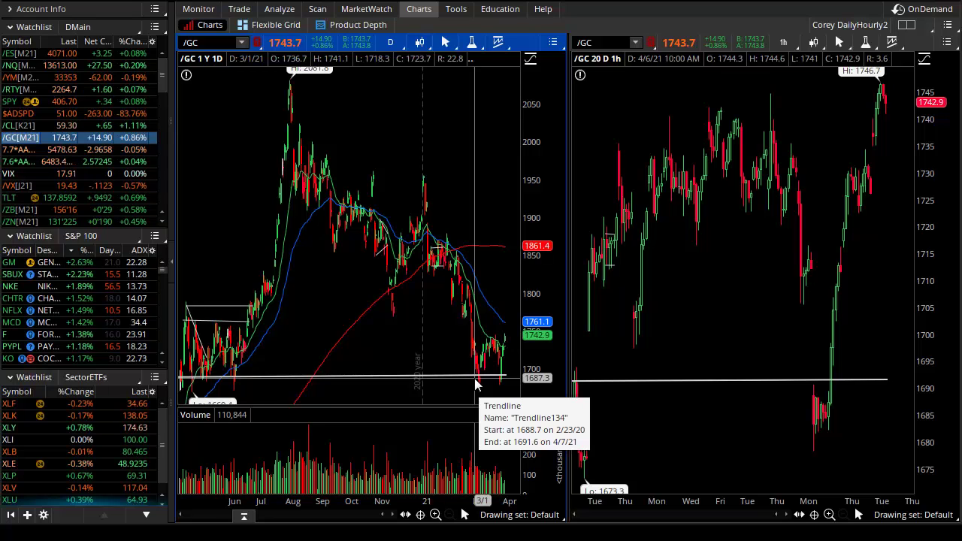
# Draw arrows up from the March and April lows on the gold chart.
pyautogui.scroll(5, 426, 363)
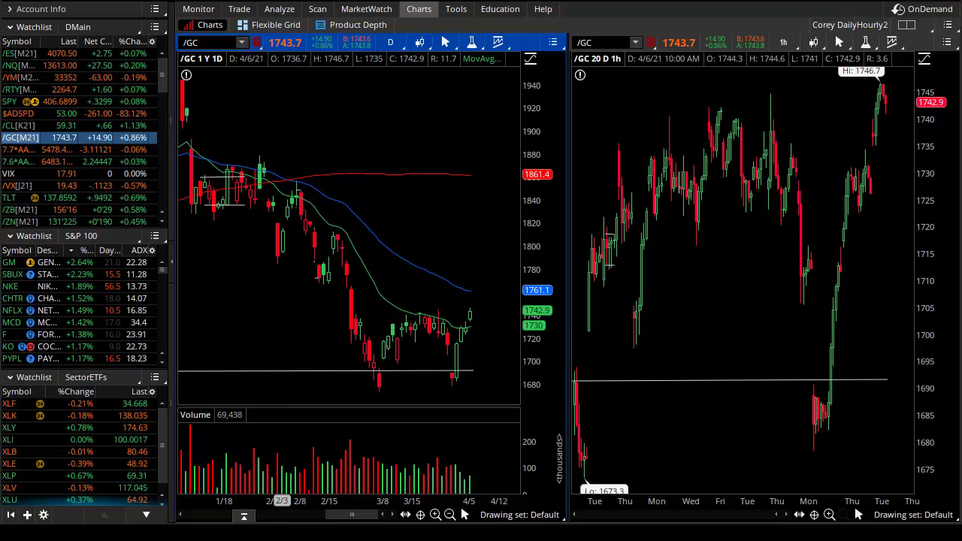
pyautogui.moveTo(380, 392)
pyautogui.mouseDown()
pyautogui.moveTo(413, 311)
pyautogui.moveTo(419, 317)
pyautogui.mouseUp()
pyautogui.moveTo(454, 376)
pyautogui.mouseDown()
pyautogui.moveTo(460, 316)
pyautogui.moveTo(475, 332)
pyautogui.mouseUp()
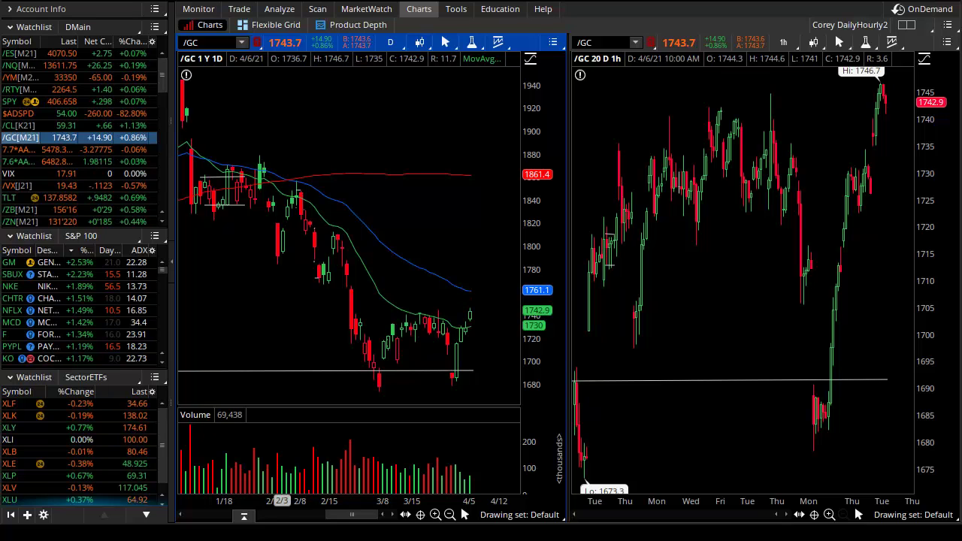
pyautogui.scroll(-3, 368, 135)
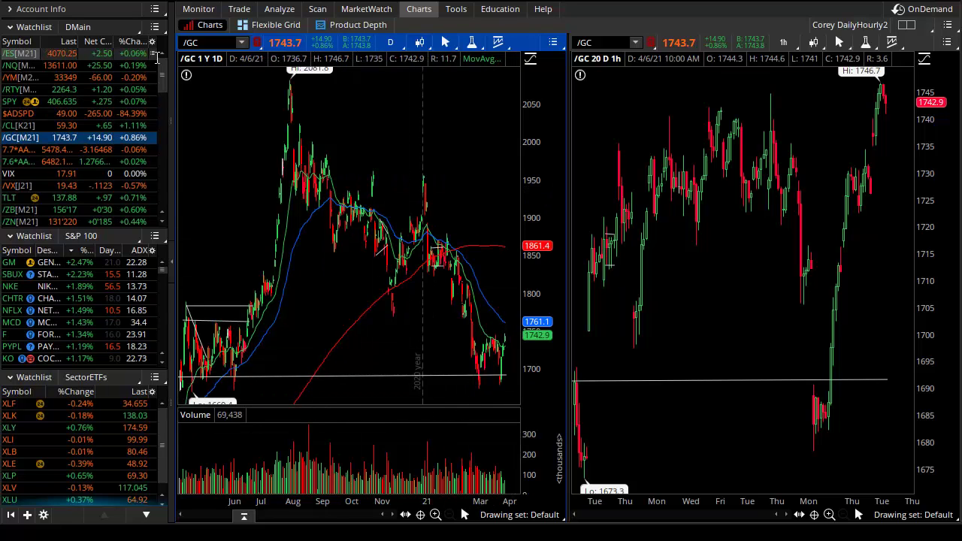
# Load SPY on both charts and open the Stock Hacker scanner.
pyautogui.click(60, 54)
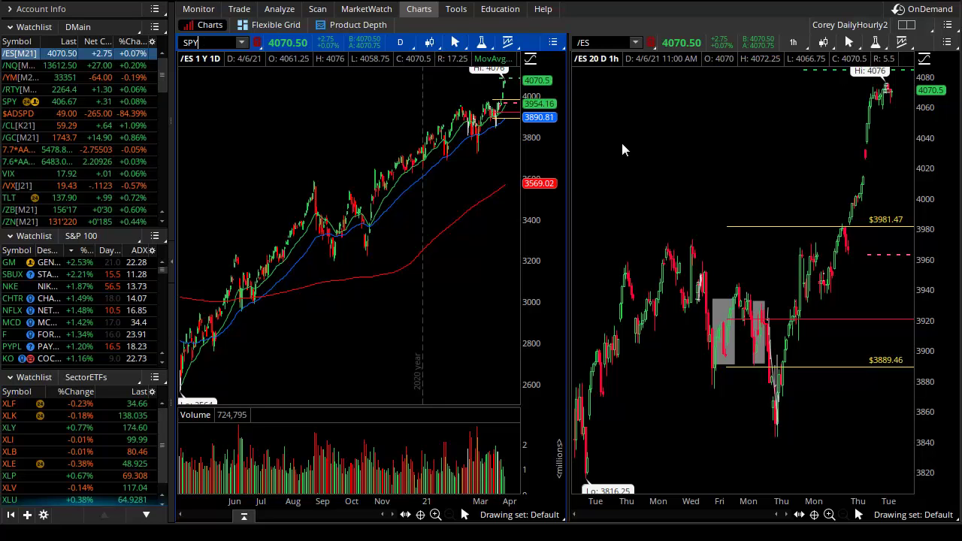
pyautogui.press('Return')
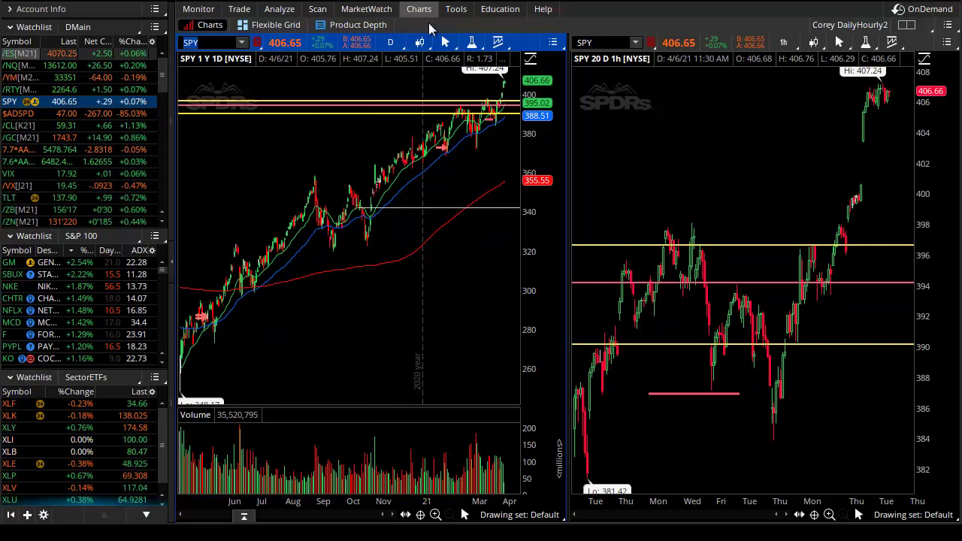
pyautogui.moveTo(387, 16)
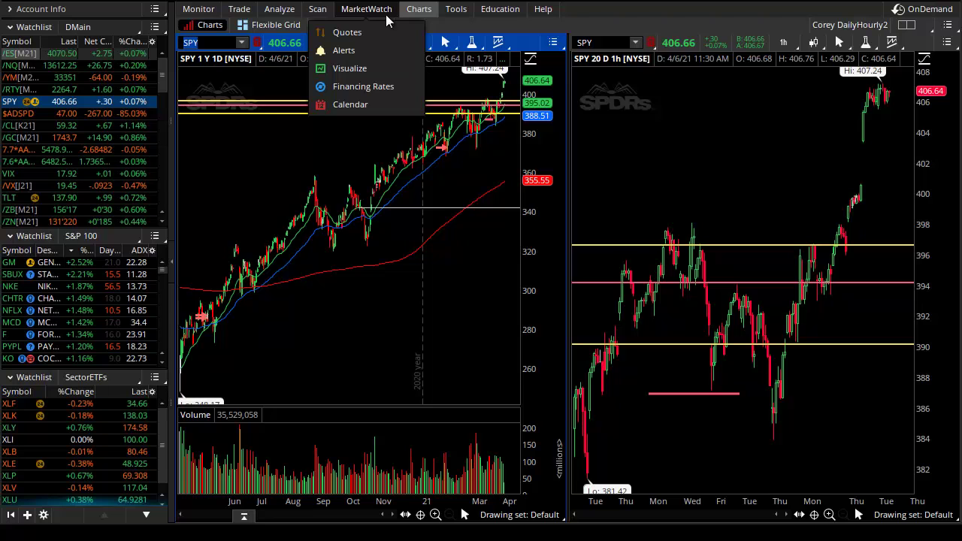
pyautogui.click(317, 9)
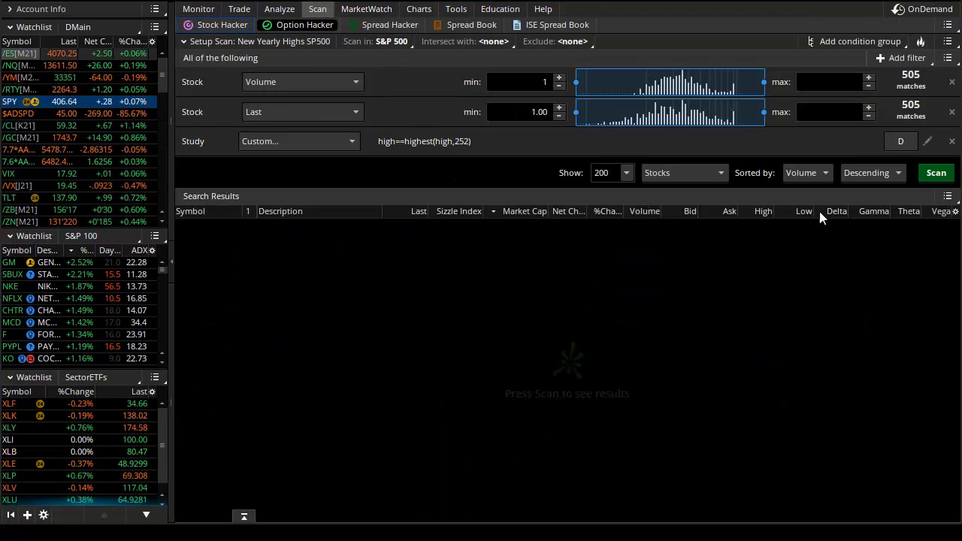
# Run the New Yearly Highs SP500 scan, review its 62 results, and return to the HD charts.
pyautogui.click(936, 173)
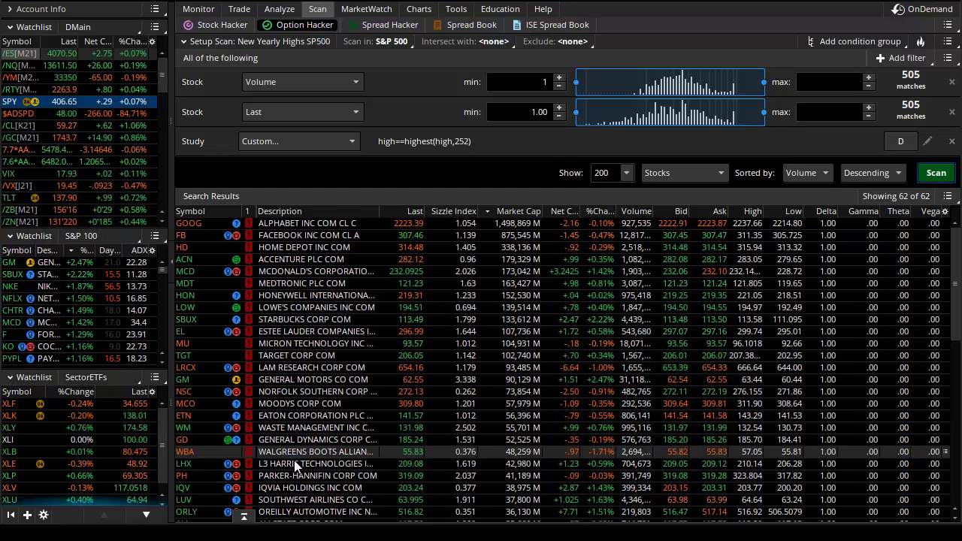
pyautogui.scroll(-6, 303, 478)
pyautogui.moveTo(955, 361); pyautogui.dragTo(958, 218)
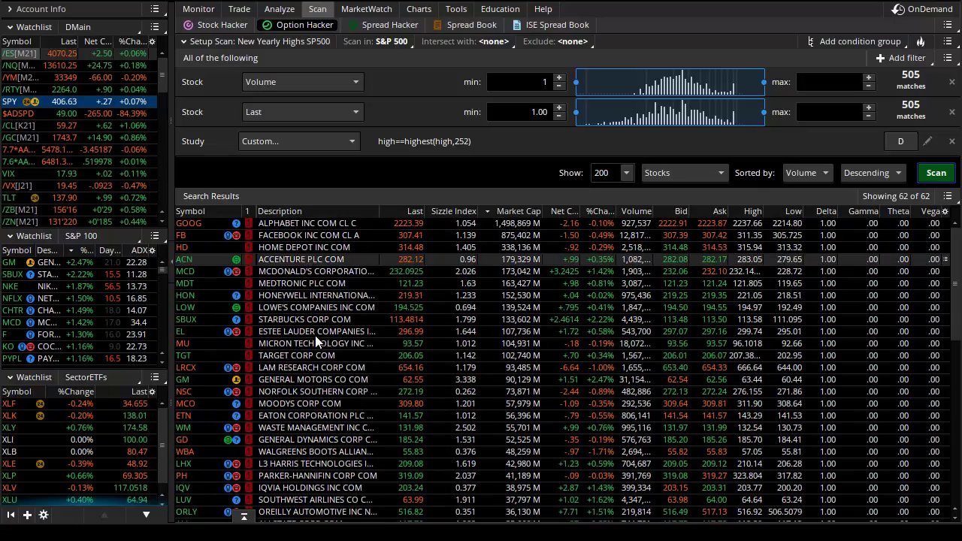
pyautogui.scroll(-12, 315, 335)
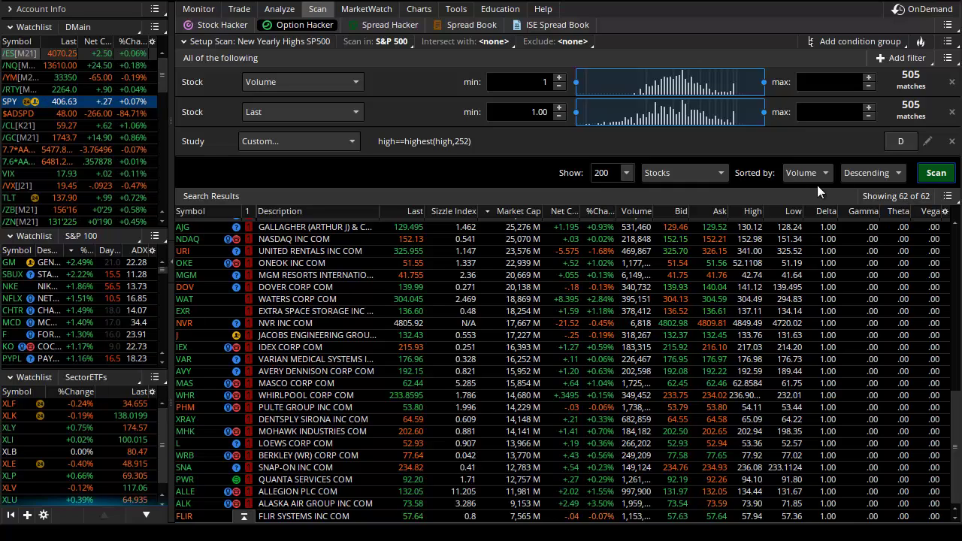
pyautogui.scroll(12, 435, 399)
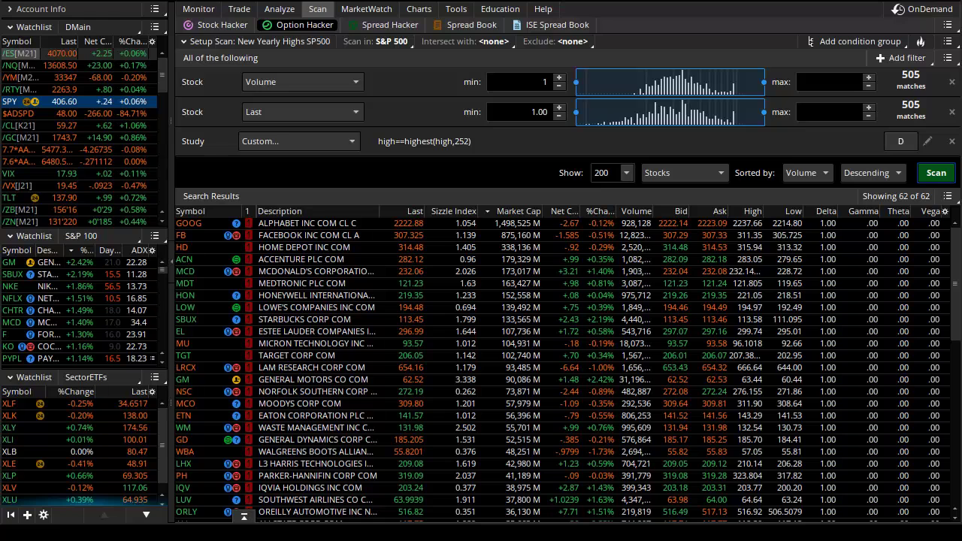
pyautogui.click(427, 12)
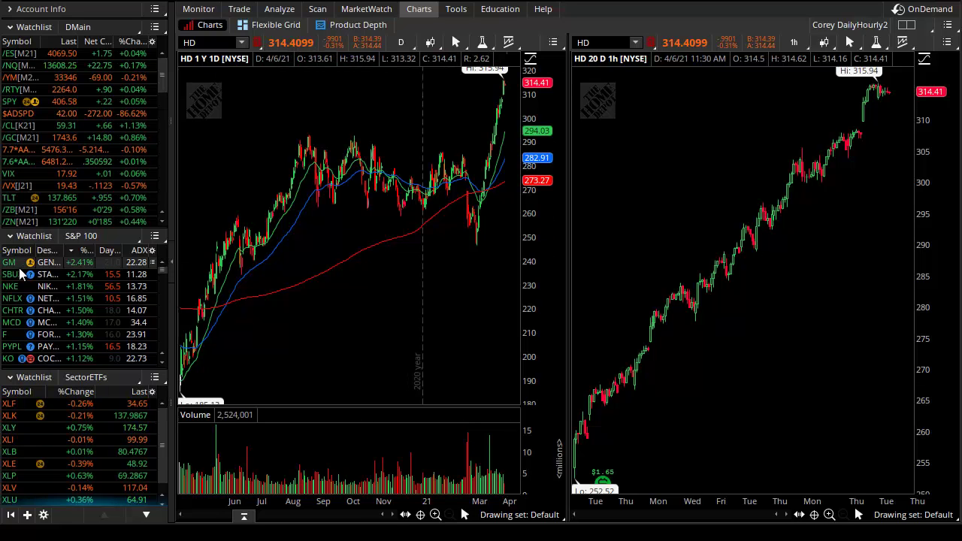
# Zoom HD's daily chart to mid-July through April and draw trendlines down from the August and October highs.
pyautogui.moveTo(268, 203); pyautogui.dragTo(606, 189)
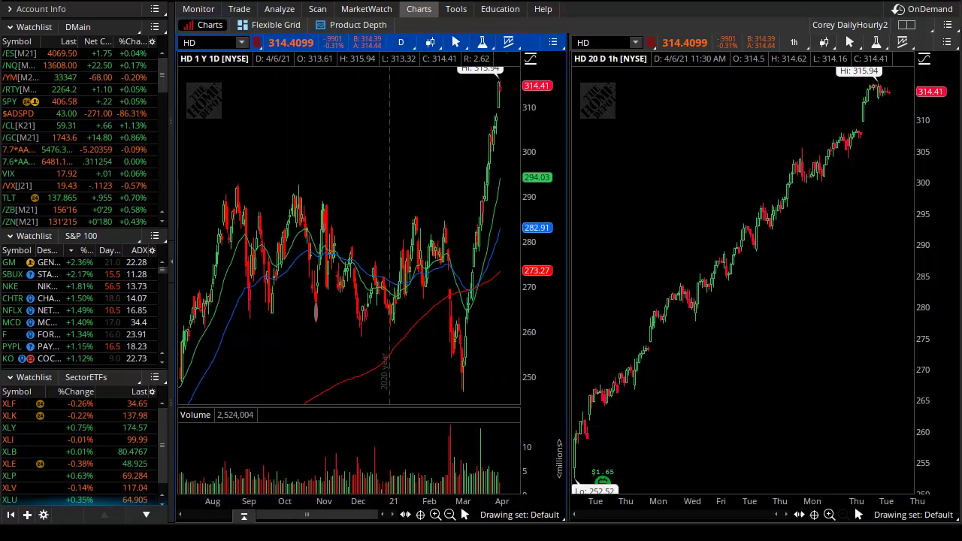
pyautogui.moveTo(230, 189); pyautogui.dragTo(270, 304)
pyautogui.moveTo(257, 219); pyautogui.dragTo(274, 307)
pyautogui.moveTo(293, 199)
pyautogui.mouseDown()
pyautogui.moveTo(311, 296)
pyautogui.moveTo(372, 318)
pyautogui.mouseUp()
pyautogui.moveTo(416, 220); pyautogui.dragTo(442, 293)
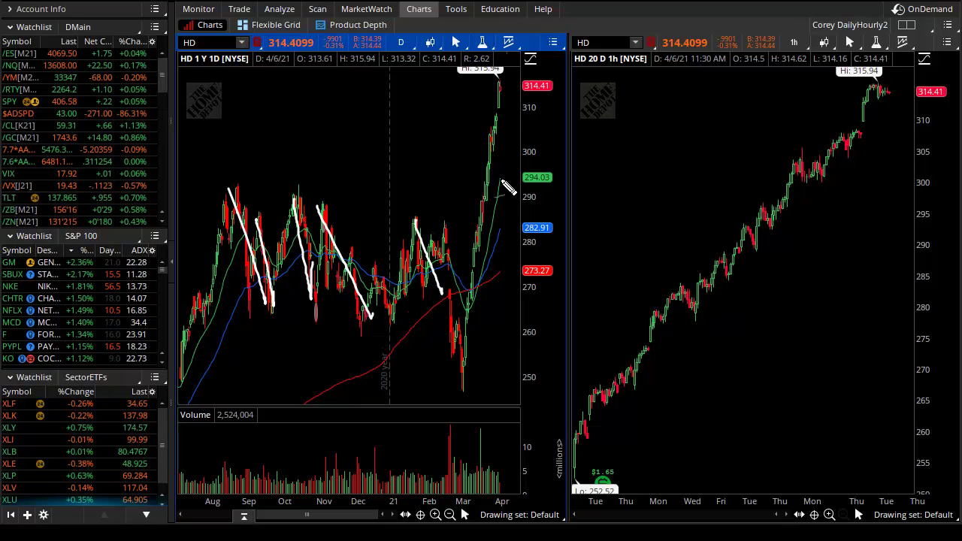
# Draw trendlines off HD's recent highs and mark those highs with horizontal lines.
pyautogui.moveTo(483, 193); pyautogui.dragTo(505, 253)
pyautogui.moveTo(490, 141); pyautogui.dragTo(510, 199)
pyautogui.moveTo(497, 78); pyautogui.dragTo(519, 151)
pyautogui.moveTo(466, 191); pyautogui.dragTo(498, 191)
pyautogui.moveTo(490, 145); pyautogui.dragTo(504, 137)
pyautogui.moveTo(478, 80); pyautogui.dragTo(524, 75)
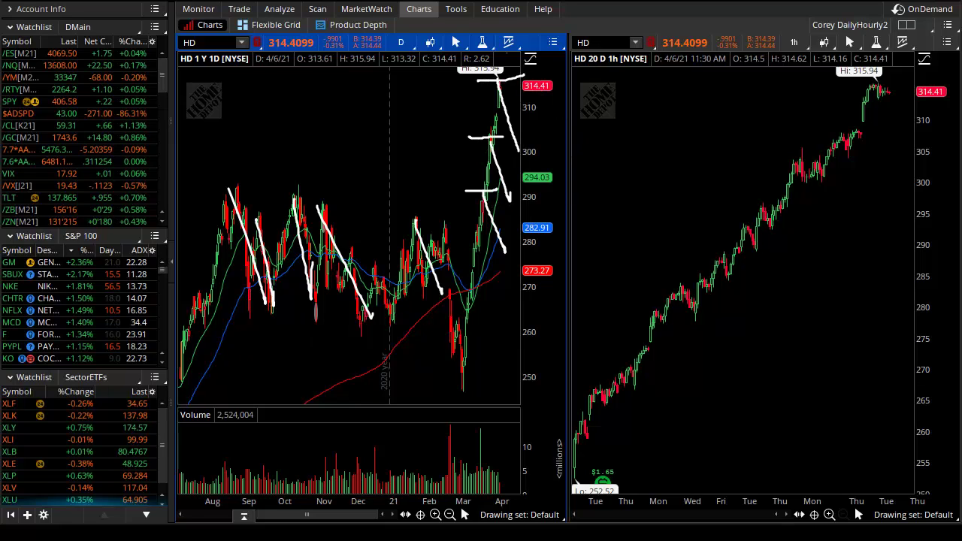
# Clear all hand-drawn lines from the HD chart and switch the charts to MCD.
pyautogui.press('Delete')
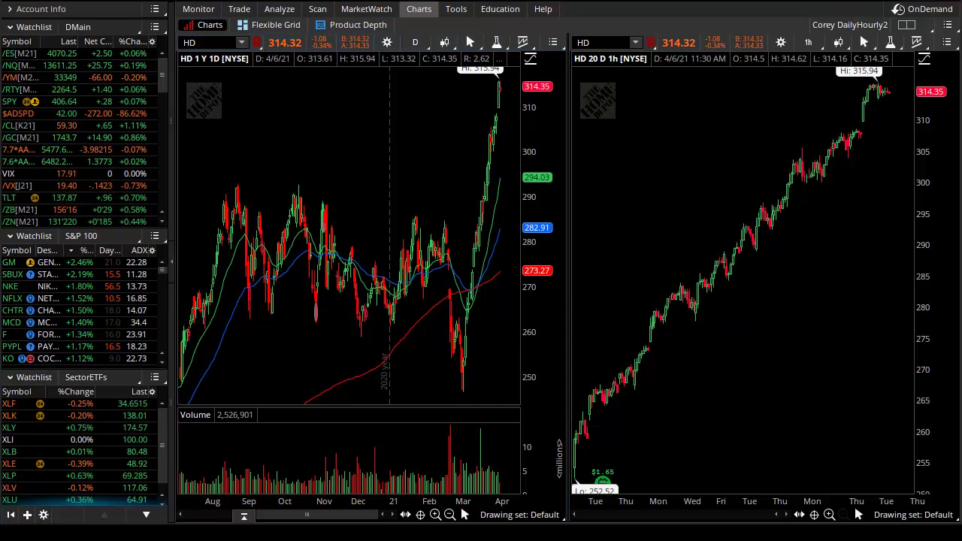
pyautogui.click(15, 322)
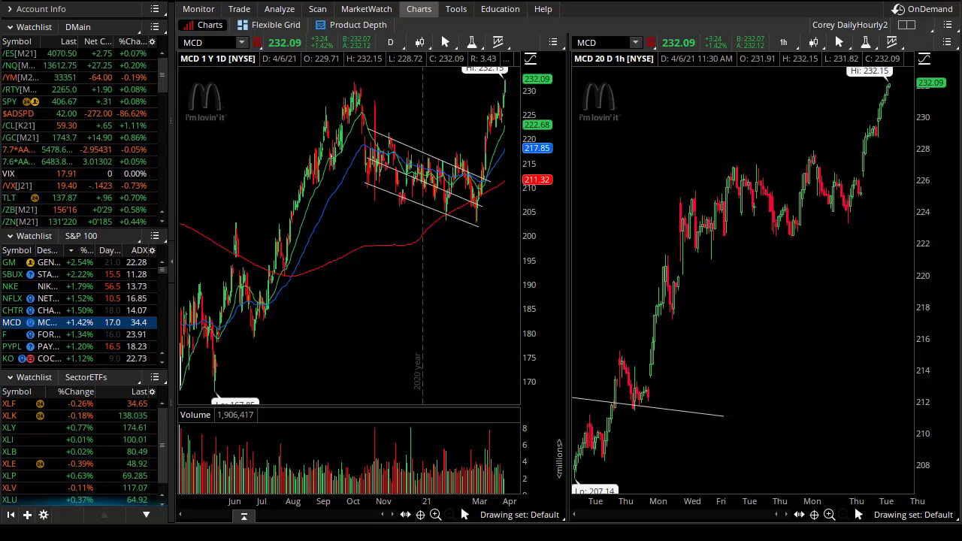
# Step through LOW and SBUX, then load TGT on both charts.
pyautogui.write('LOW')
pyautogui.press('Return')
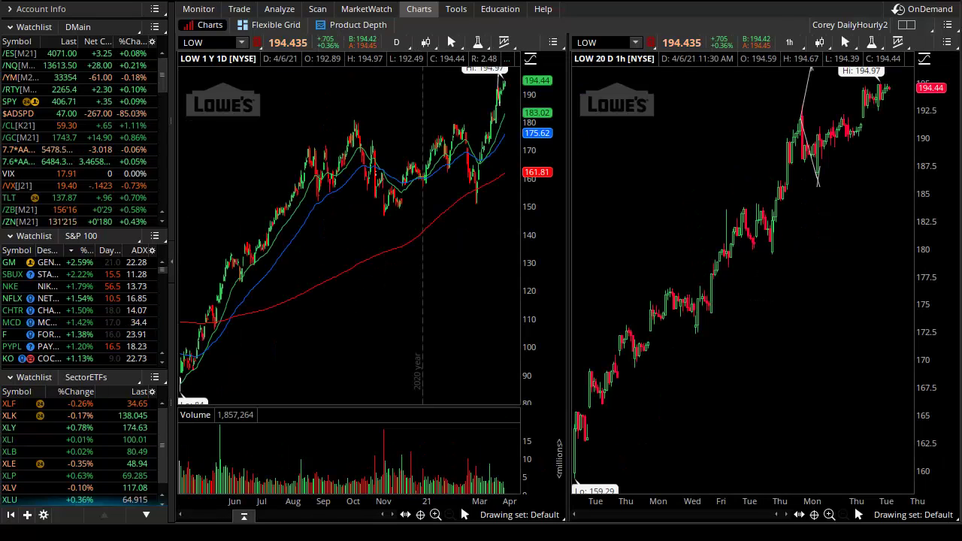
pyautogui.click(16, 274)
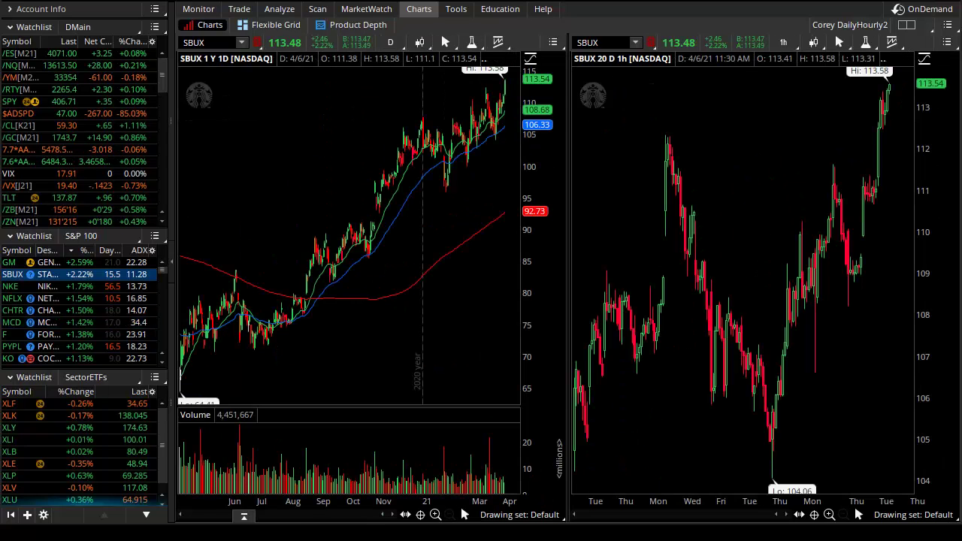
pyautogui.write('TGT')
pyautogui.press('Return')
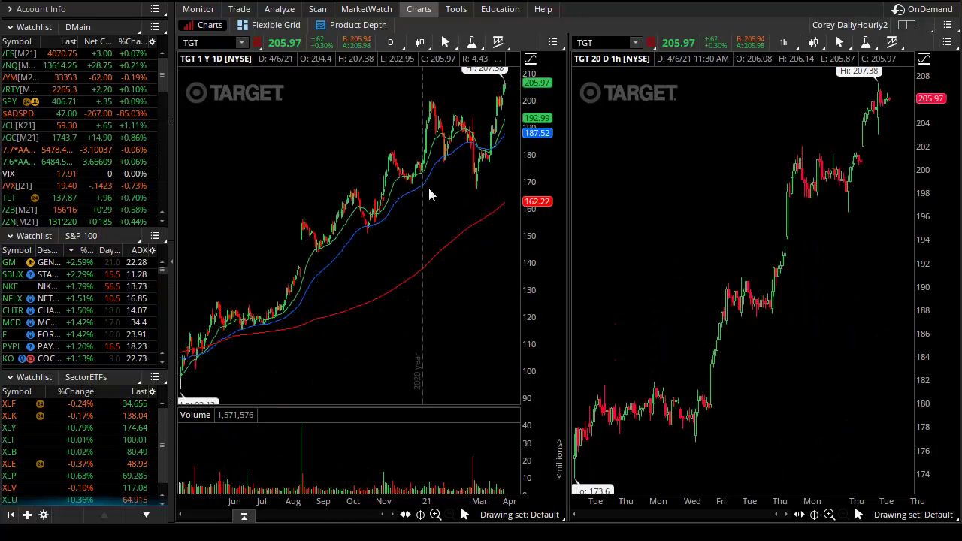
# Zoom TGT's daily chart to July through April, sketch a dip-and-rally path, and circle the September-January pullback lows.
pyautogui.moveTo(273, 288); pyautogui.dragTo(518, 195)
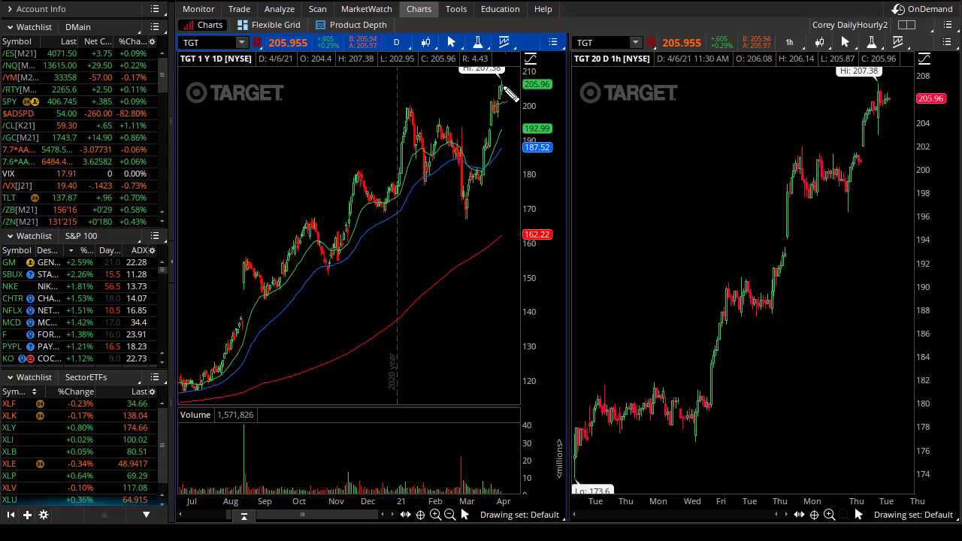
pyautogui.moveTo(503, 86)
pyautogui.mouseDown()
pyautogui.moveTo(519, 121)
pyautogui.moveTo(563, 47)
pyautogui.mouseUp()
pyautogui.moveTo(269, 294)
pyautogui.mouseDown()
pyautogui.moveTo(259, 295)
pyautogui.moveTo(268, 292)
pyautogui.mouseUp()
pyautogui.moveTo(336, 267); pyautogui.dragTo(337, 259)
pyautogui.moveTo(386, 211); pyautogui.dragTo(385, 208)
pyautogui.moveTo(420, 177); pyautogui.dragTo(429, 182)
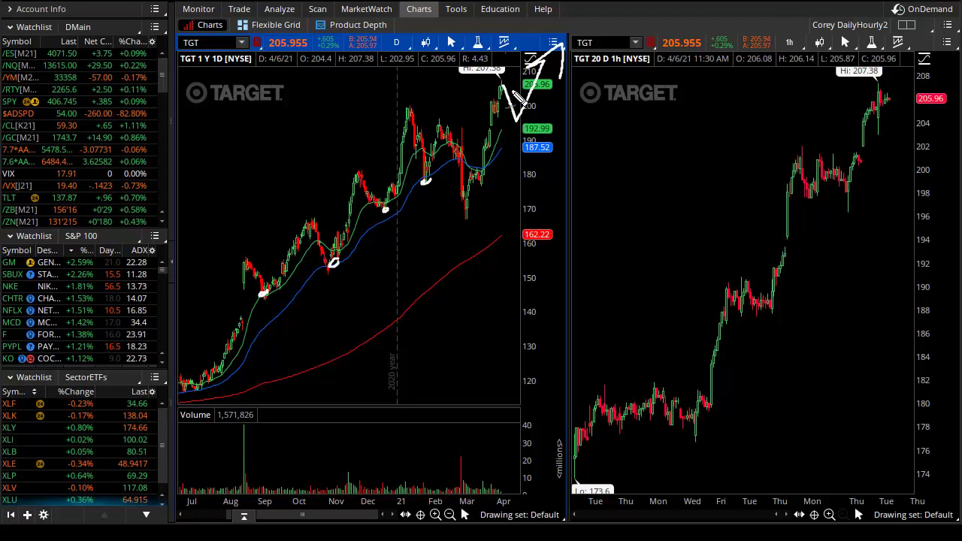
# Draw a line across the recent highs and strokes down from the August through early-March highs.
pyautogui.moveTo(482, 84); pyautogui.dragTo(561, 86)
pyautogui.moveTo(408, 111); pyautogui.dragTo(417, 152)
pyautogui.moveTo(360, 174); pyautogui.dragTo(376, 201)
pyautogui.moveTo(309, 223); pyautogui.dragTo(330, 261)
pyautogui.moveTo(247, 255); pyautogui.dragTo(262, 289)
pyautogui.moveTo(443, 118); pyautogui.dragTo(459, 166)
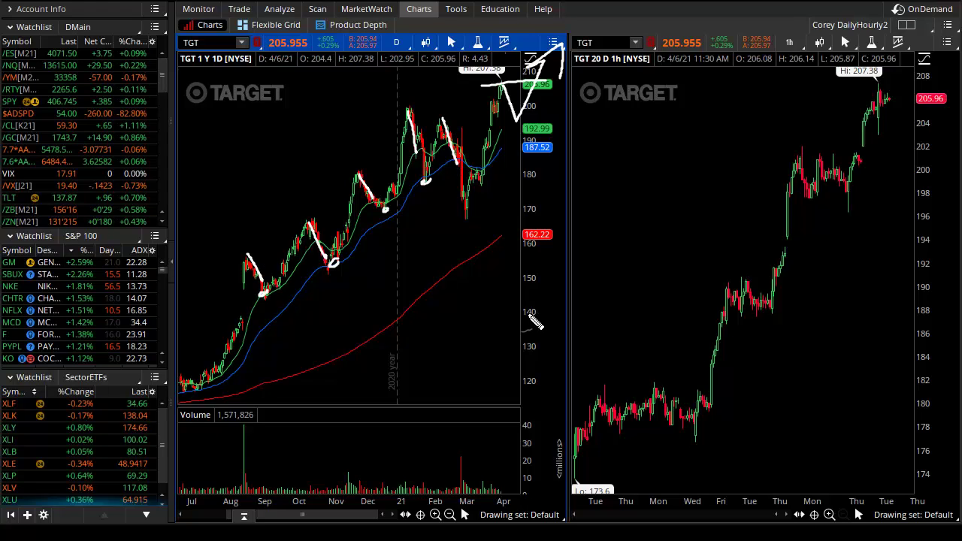